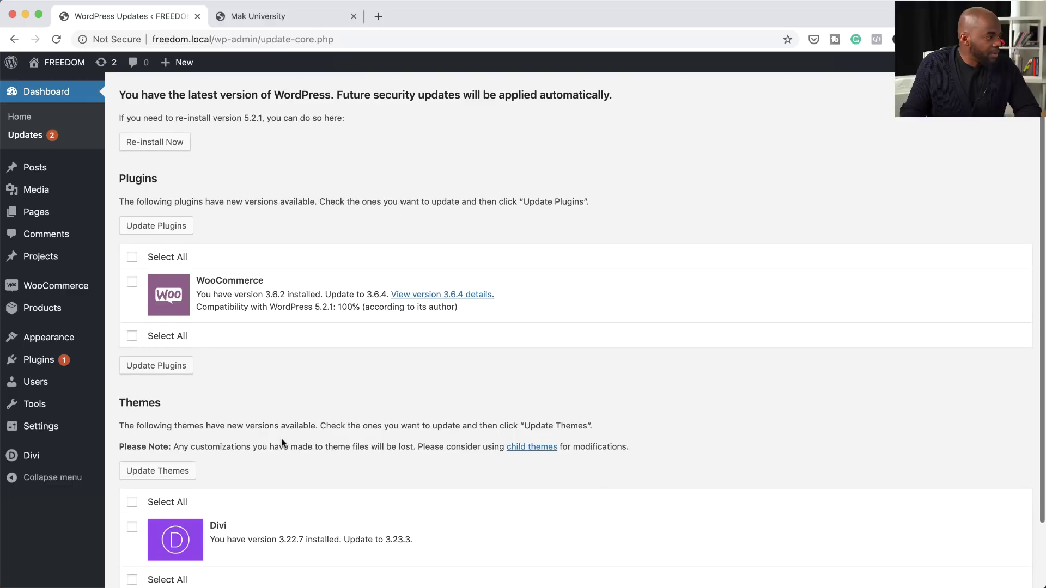
- Select the Divi theme among the available theme updates and update it to version 3.23.3
scroll(281, 447, down, 2)
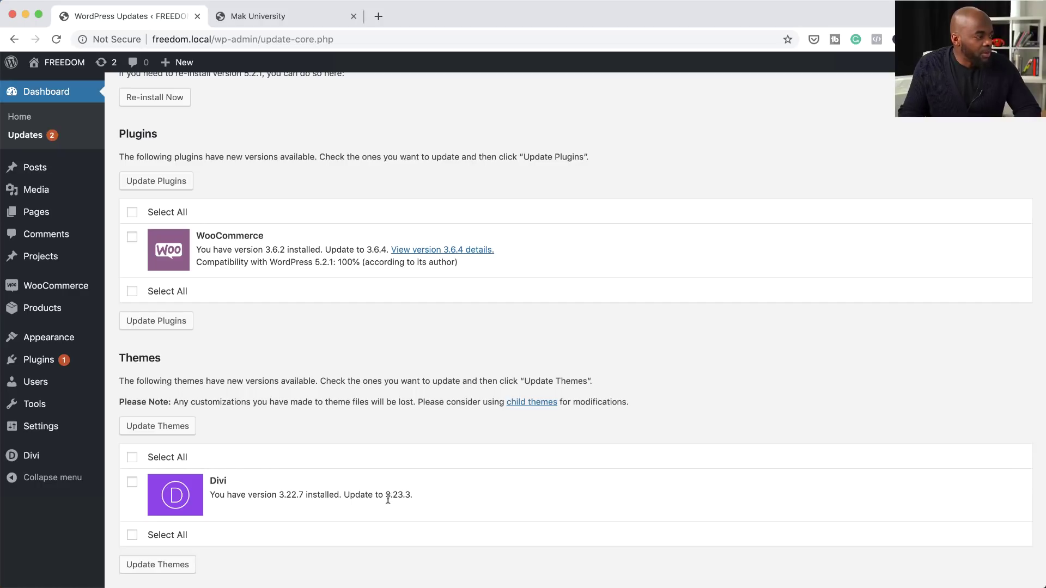
click(132, 457)
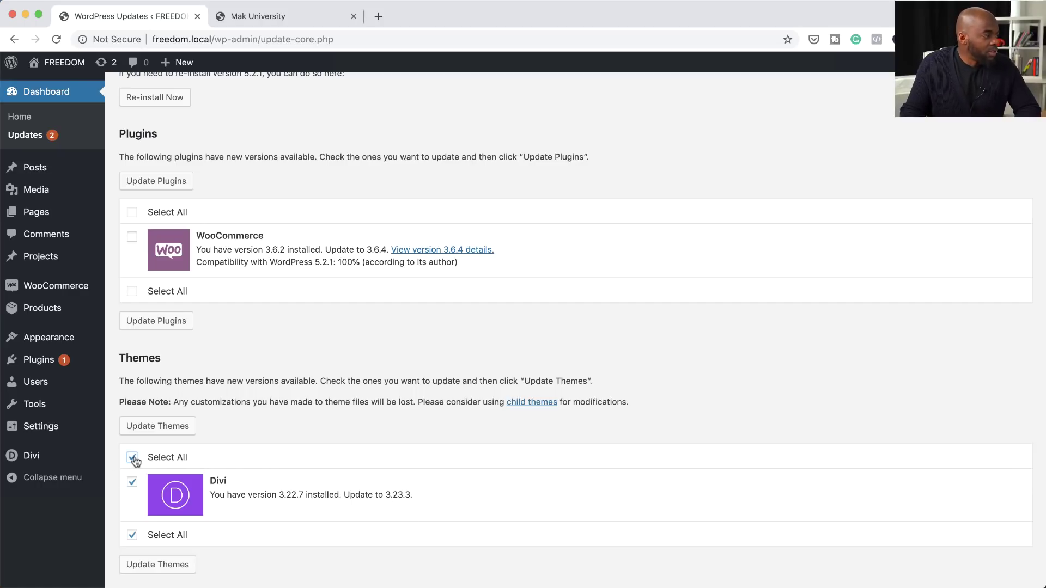
click(168, 572)
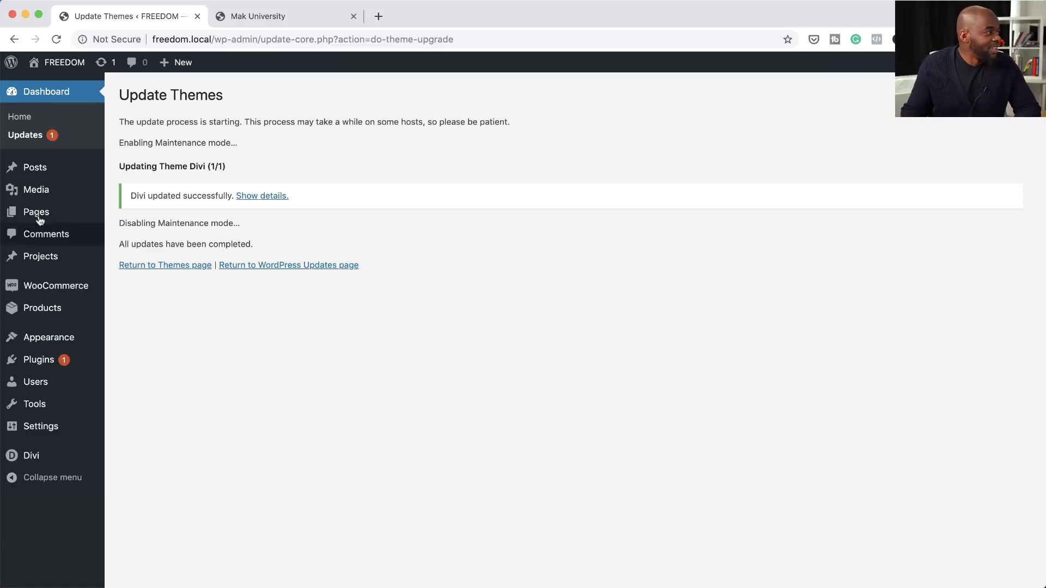
- Create a new page titled "Updates" and open it in the Divi Builder
mouse_move(41, 219)
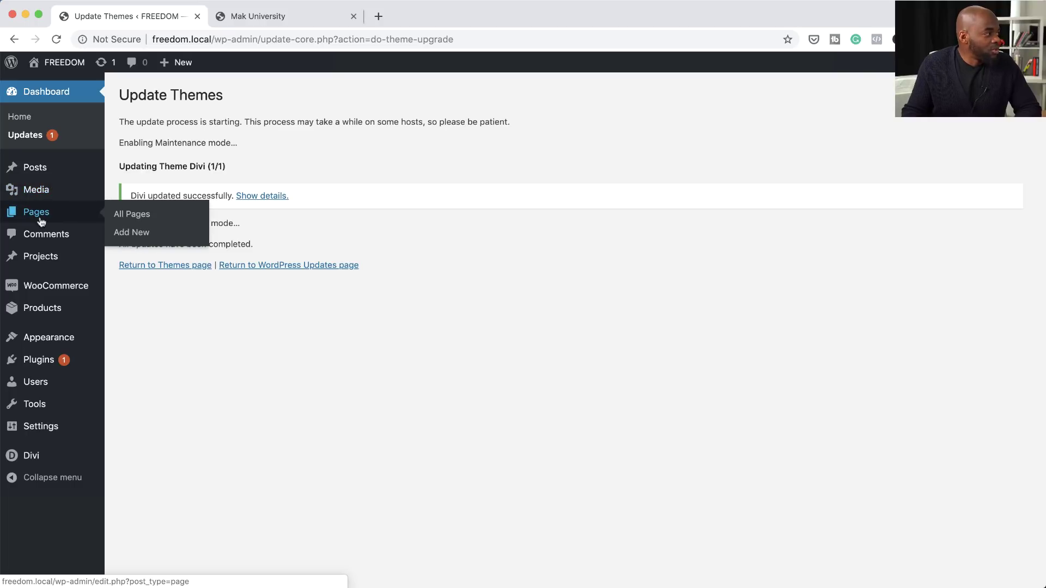
click(134, 234)
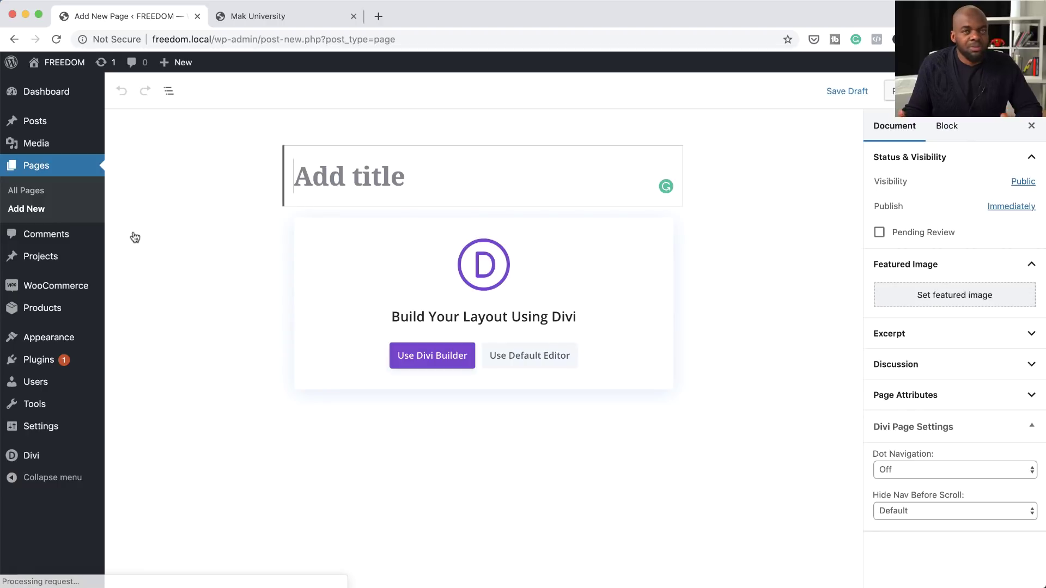
text(Updates)
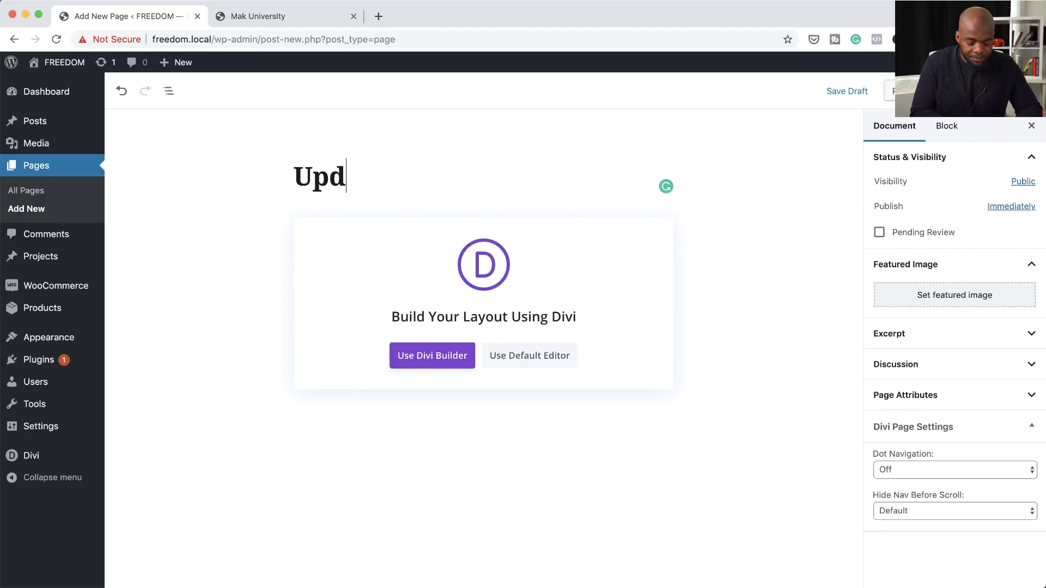
click(451, 364)
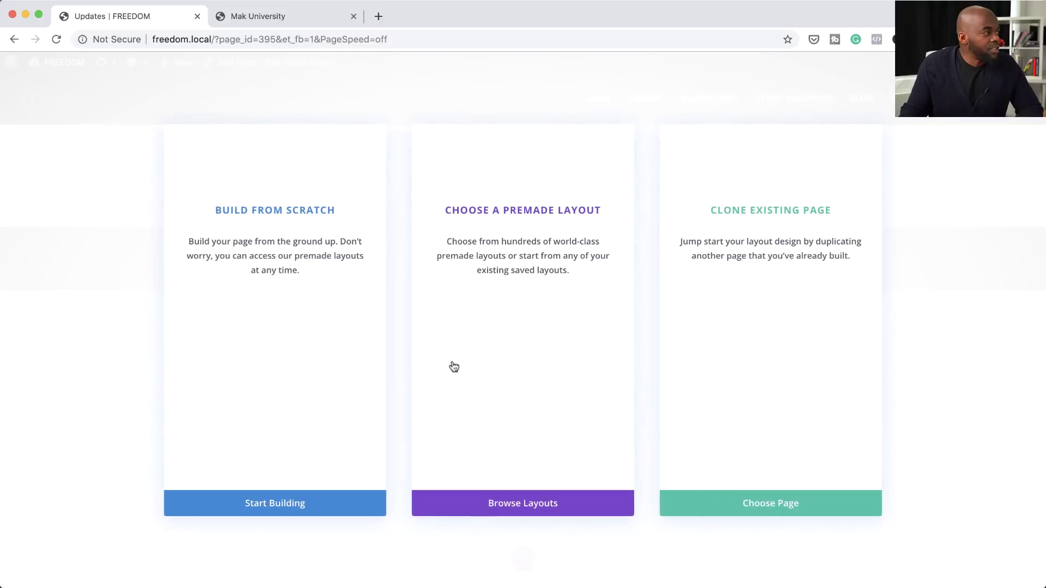
- Start building the page from scratch and insert a single-column row
click(317, 212)
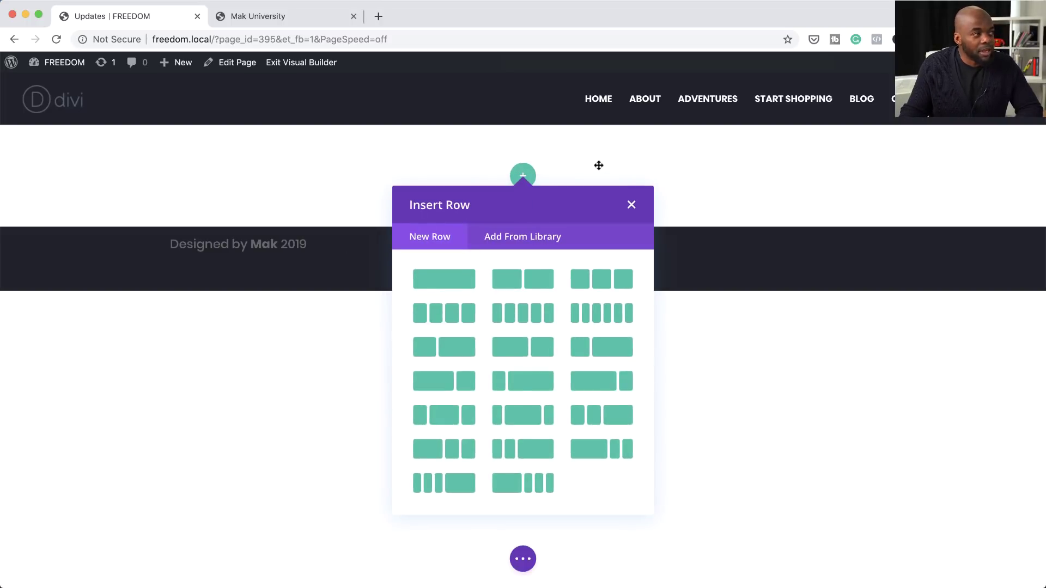
click(662, 168)
click(523, 176)
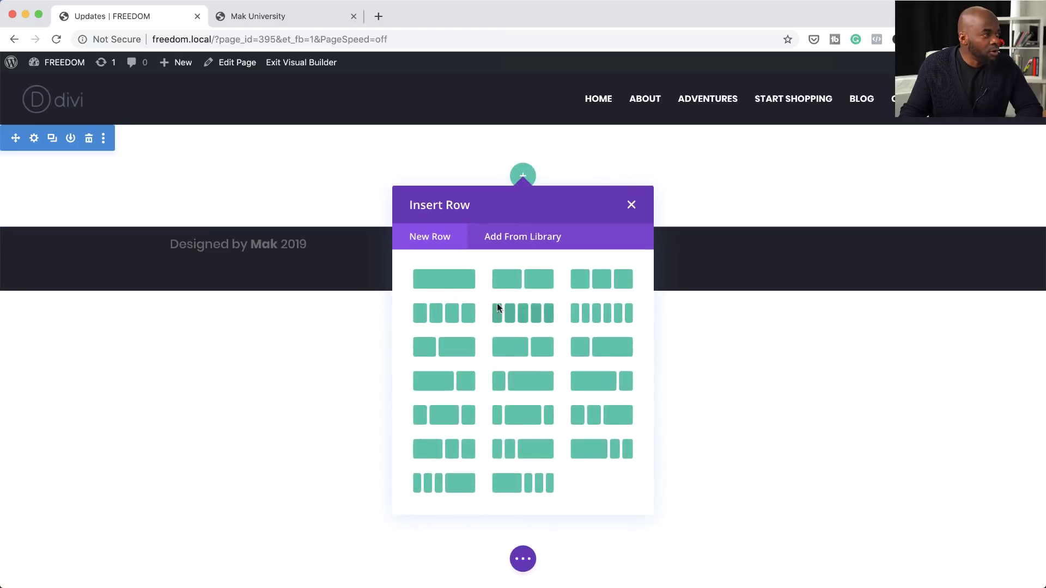
click(456, 280)
- Add a Text module to the new row
click(482, 292)
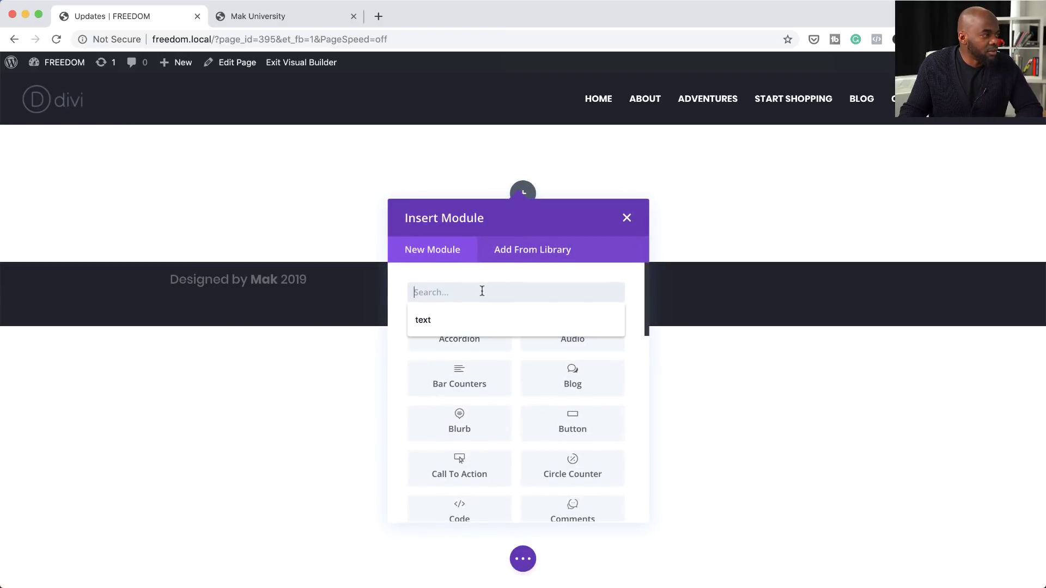
click(428, 293)
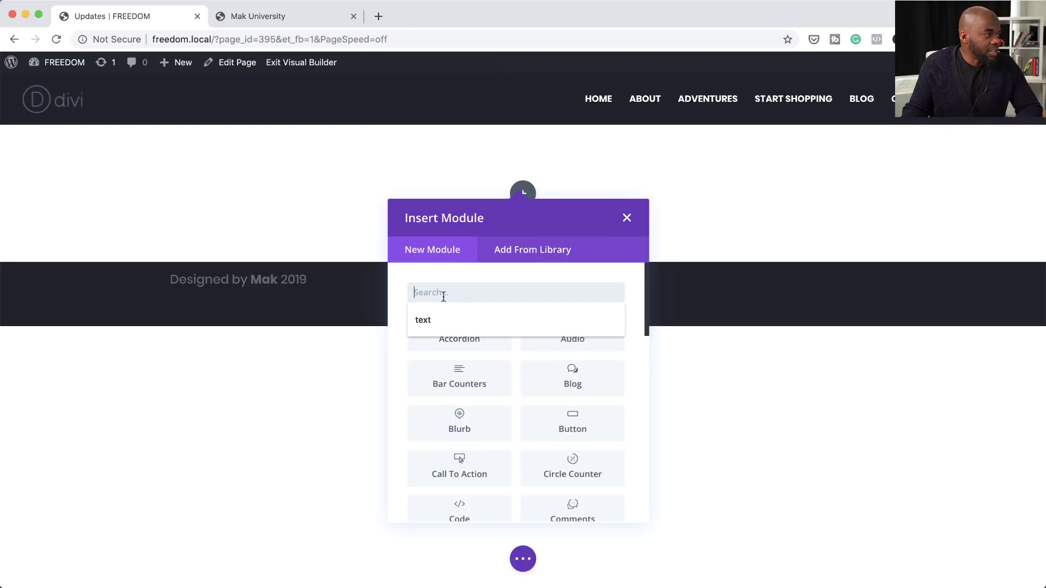
click(440, 321)
click(469, 333)
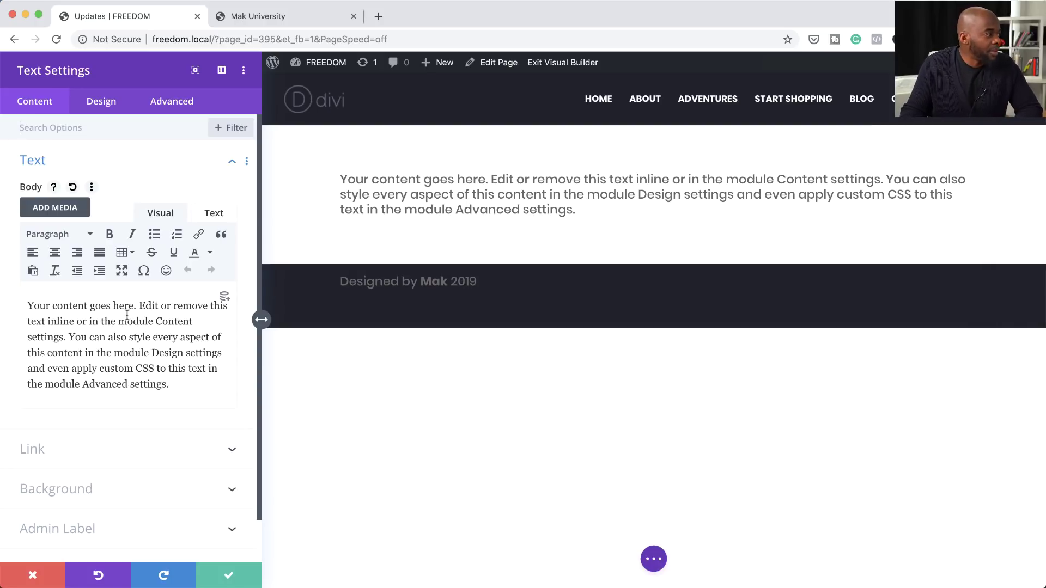
- Link the words "Edit or remove" in the body text to the URL "#"
drag(140, 307, 209, 305)
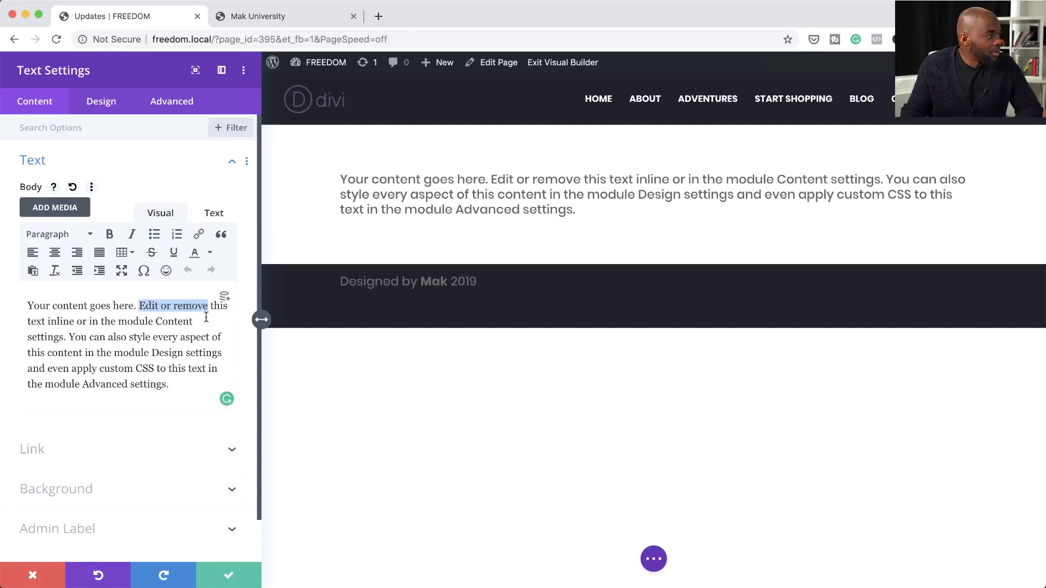
click(199, 235)
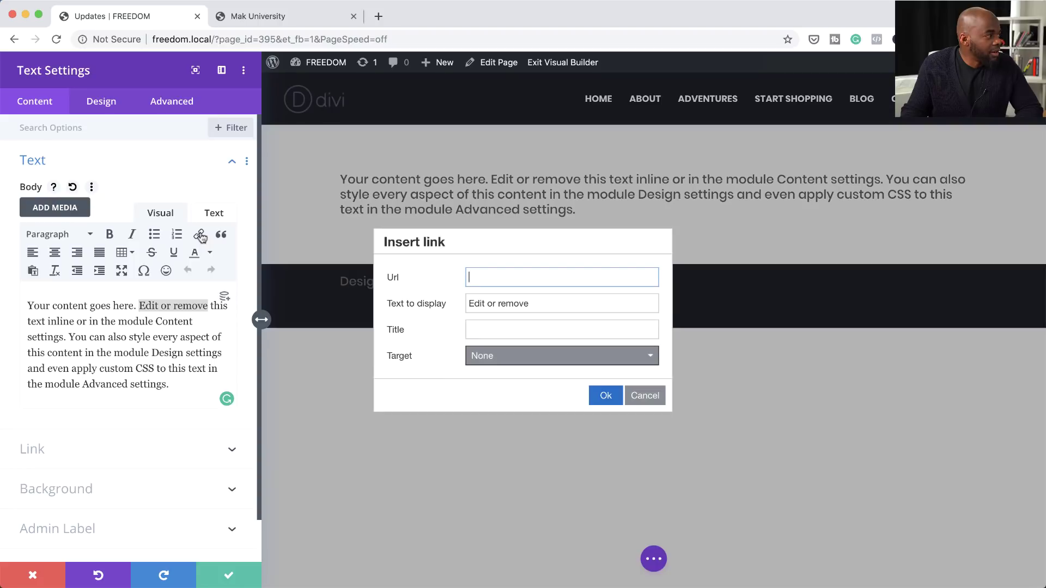
click(510, 279)
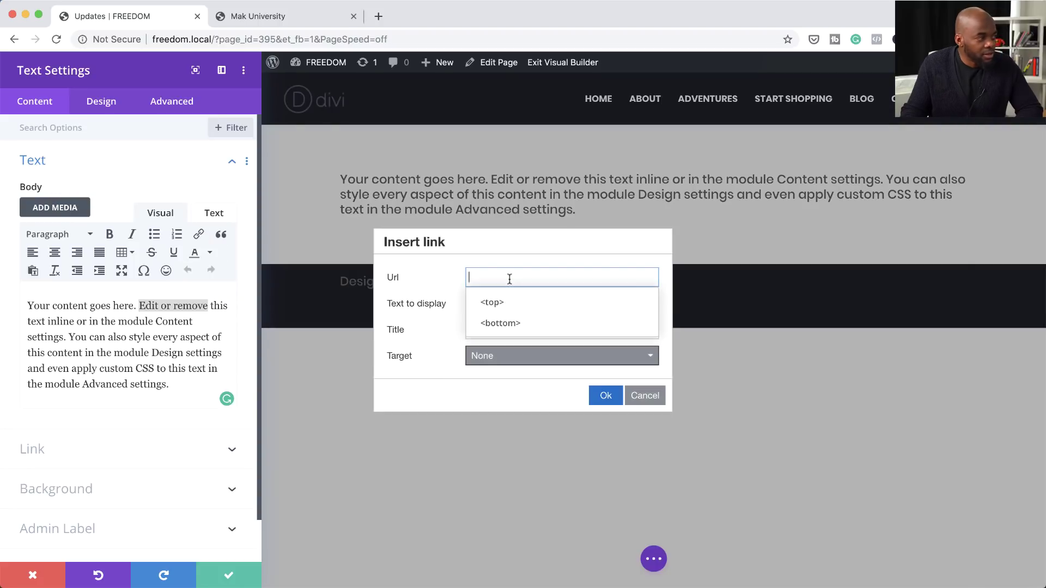
text(#)
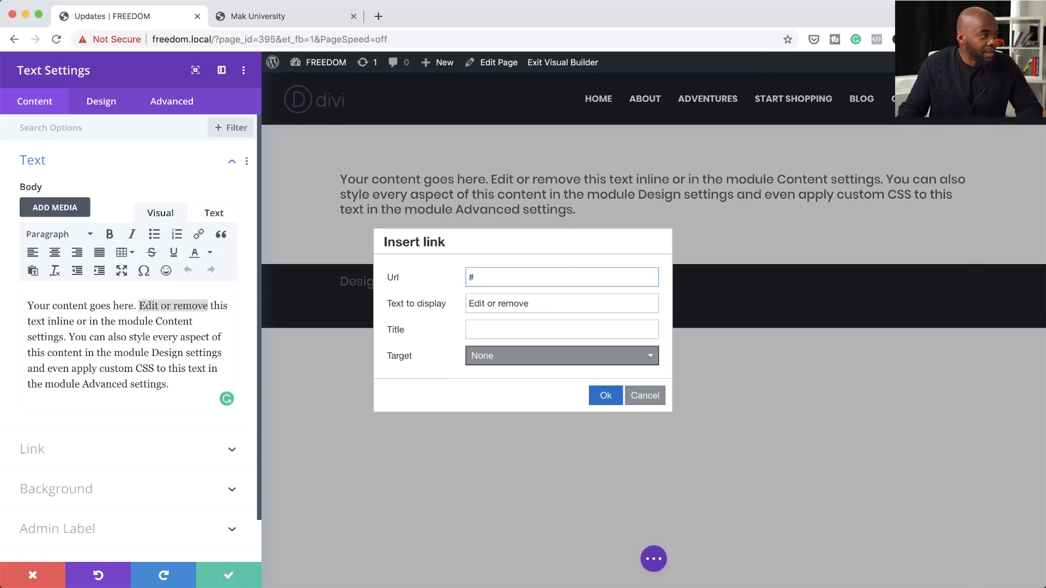
click(604, 395)
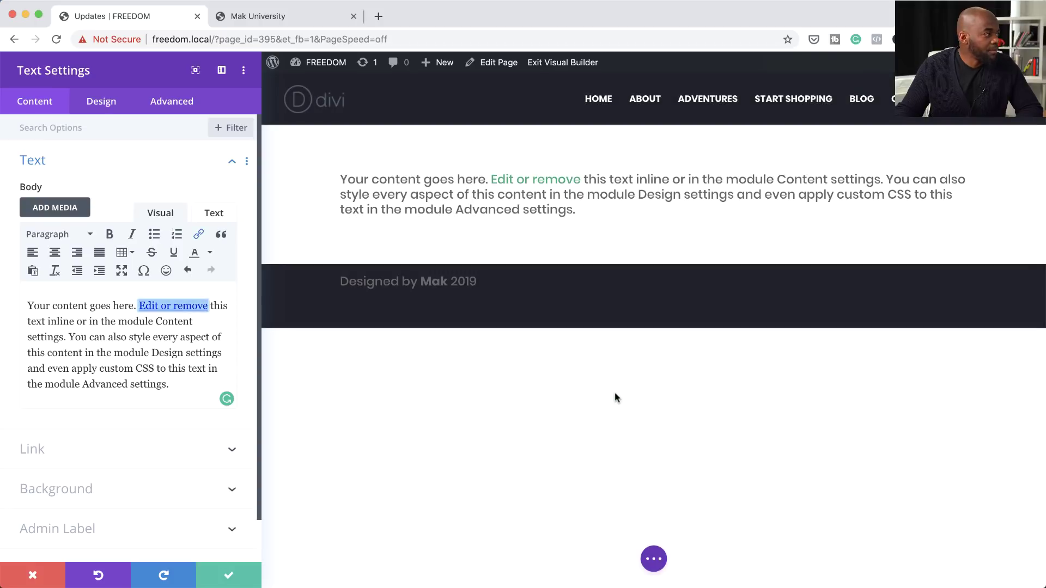
- Break the text after "Content settings." into paragraphs and make "You can also style", "every aspect of this" and "content in the module" a bulleted list
click(195, 349)
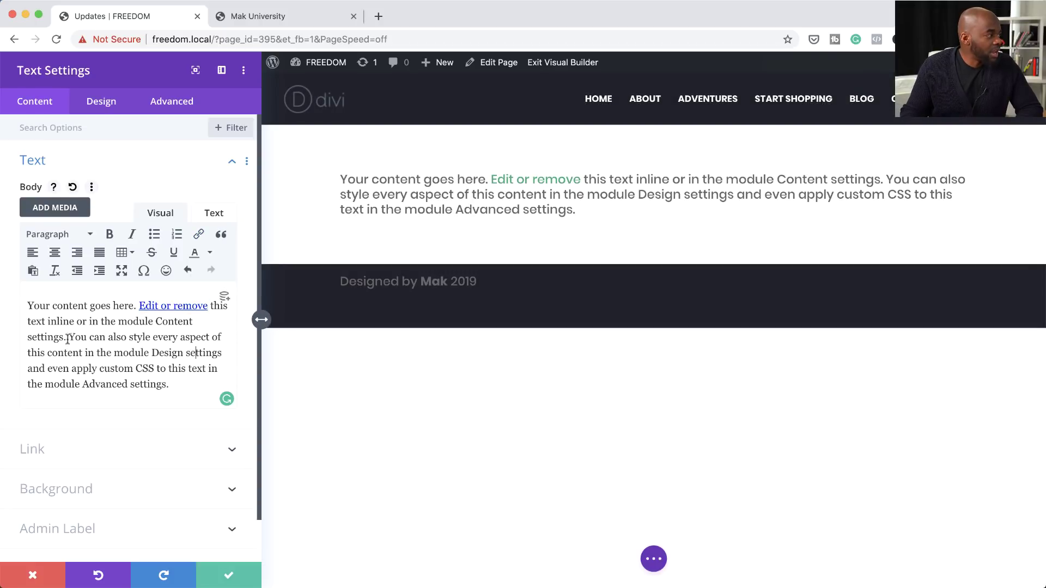
key(Return)
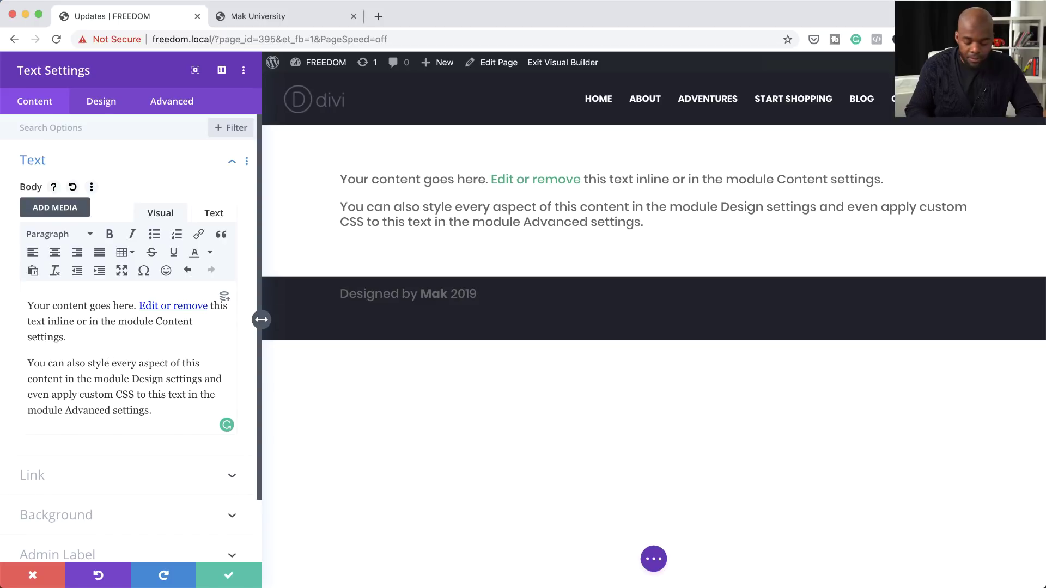
key(Return)
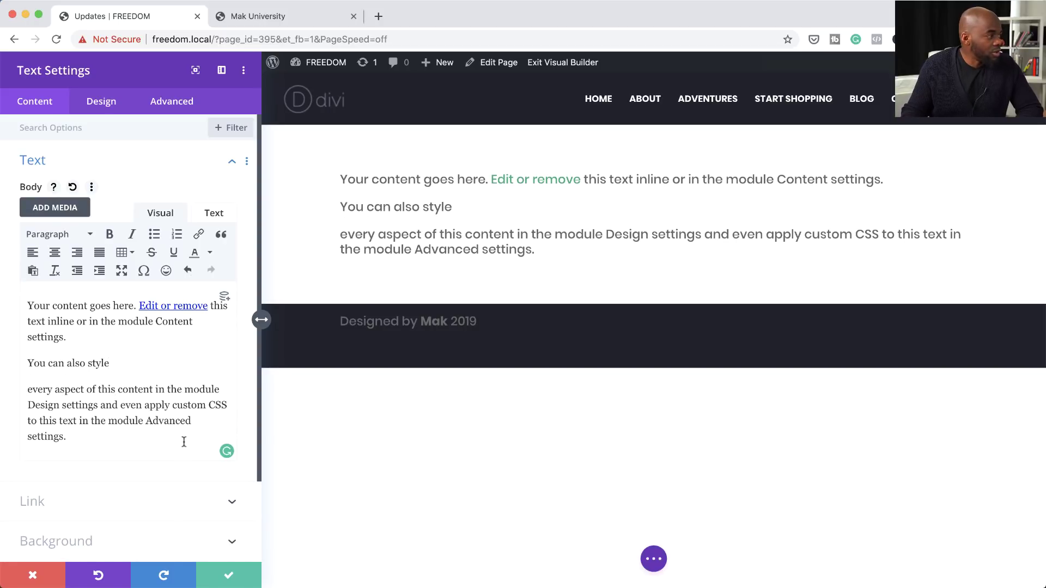
key(Return)
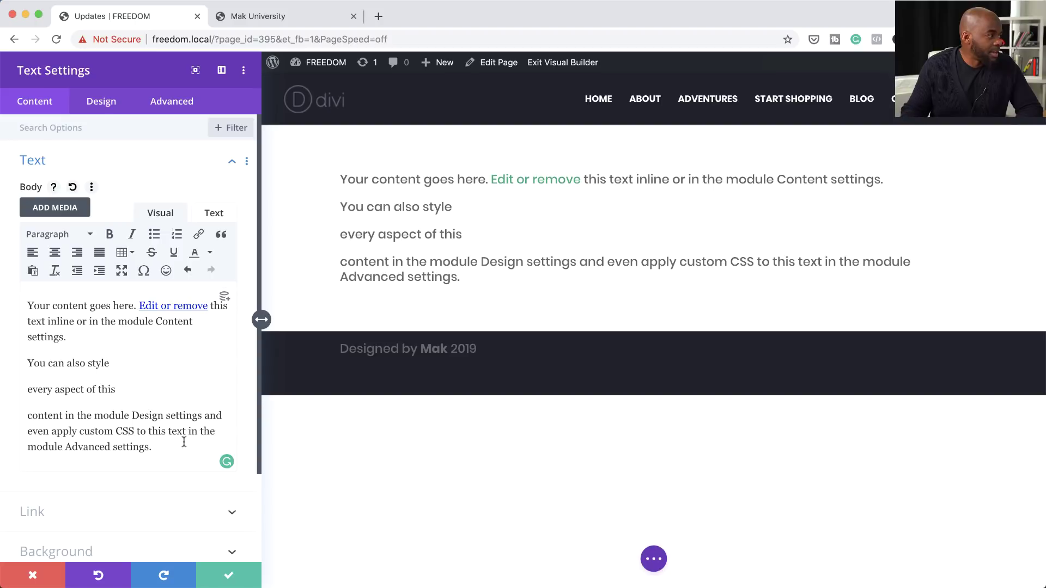
key(Return)
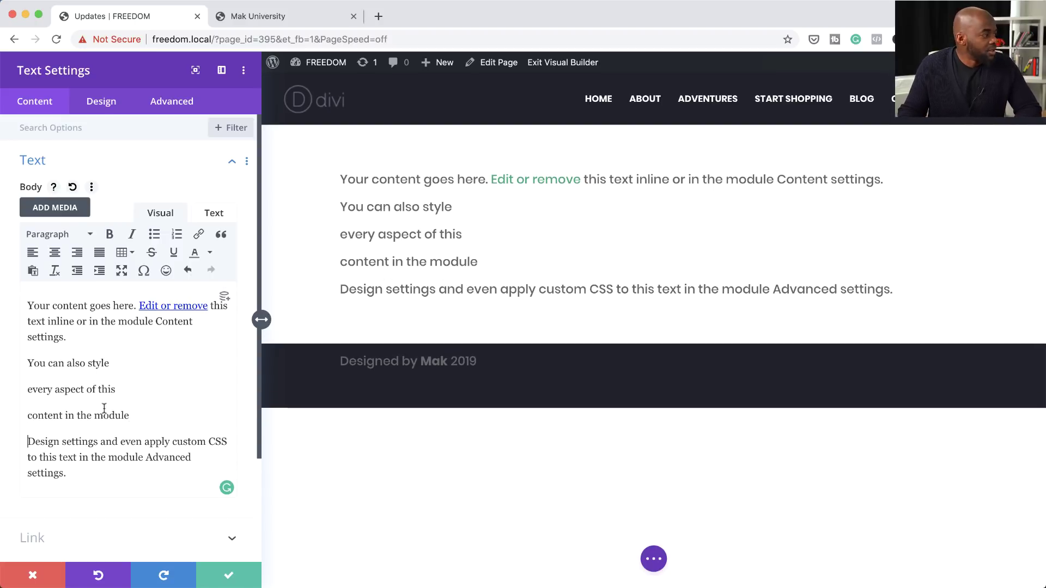
drag(131, 415, 29, 363)
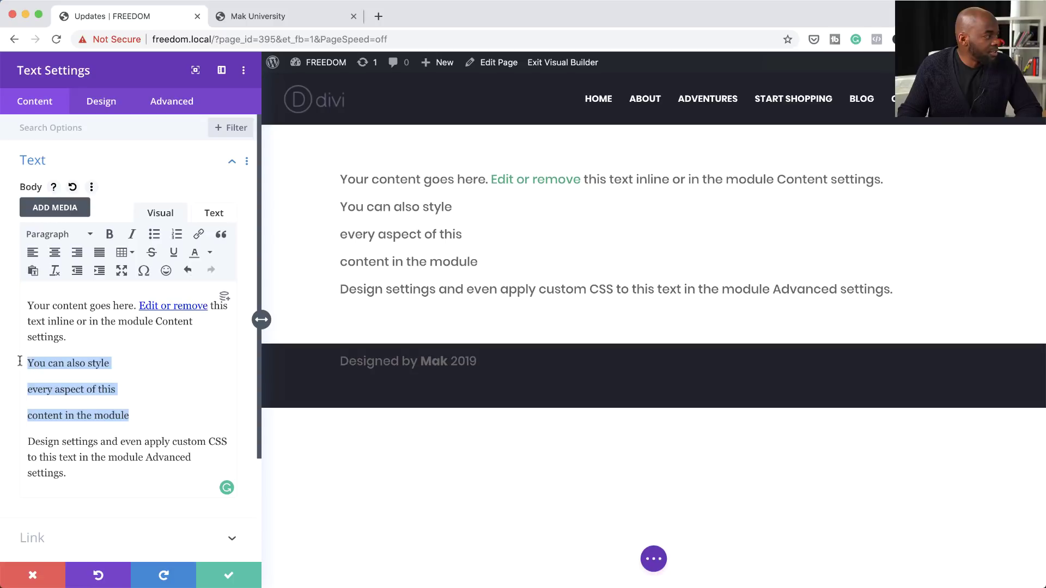
click(155, 235)
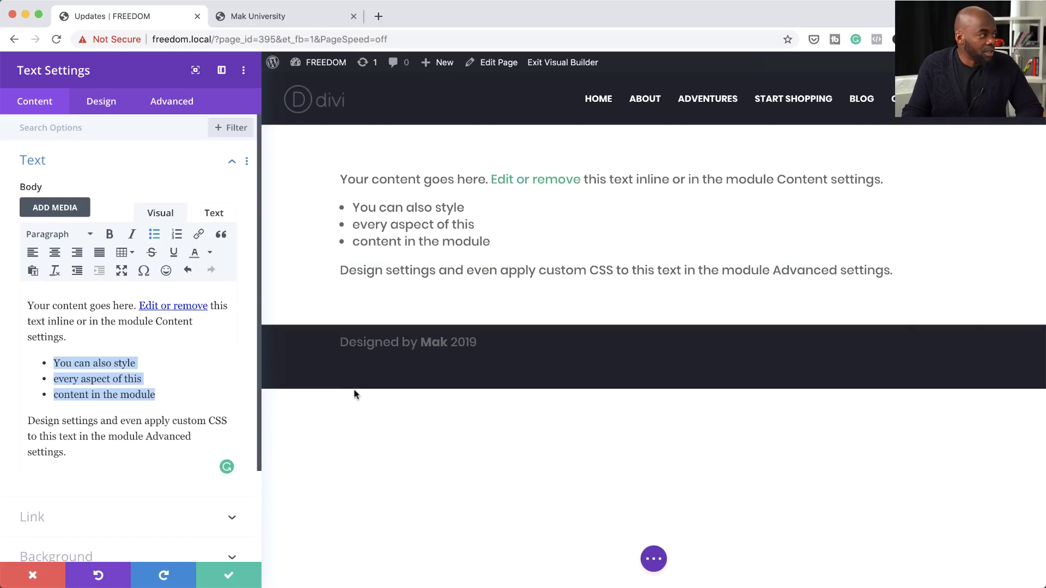
- Set the link font weight to Semi Bold in the text module's design settings
click(103, 106)
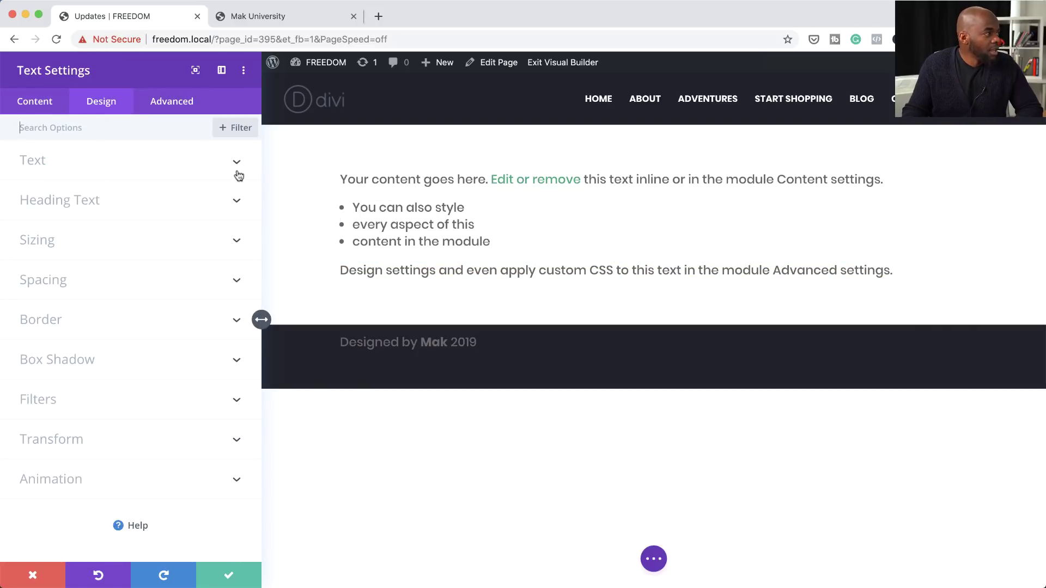
click(56, 166)
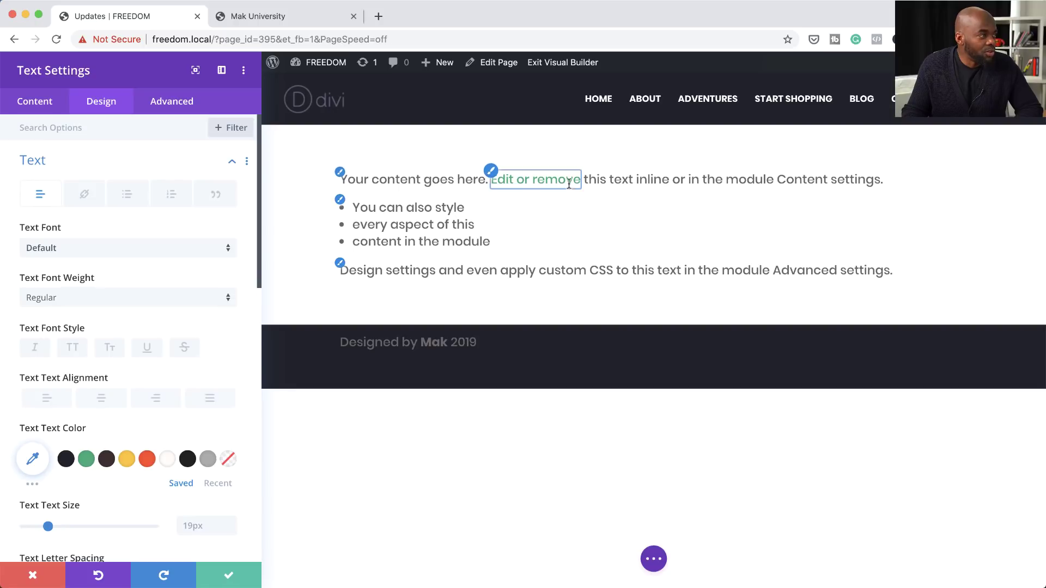
click(85, 197)
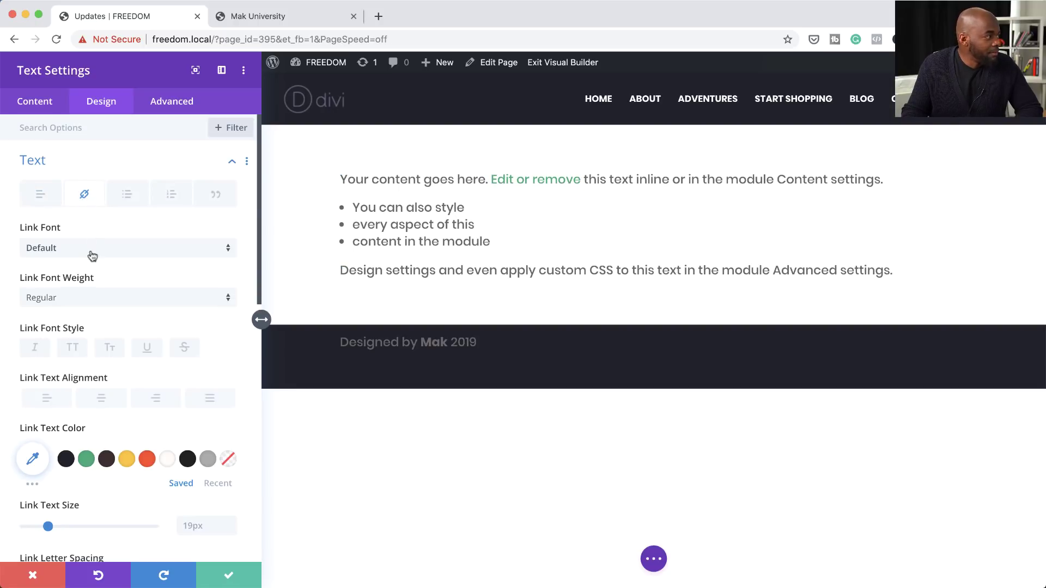
click(81, 300)
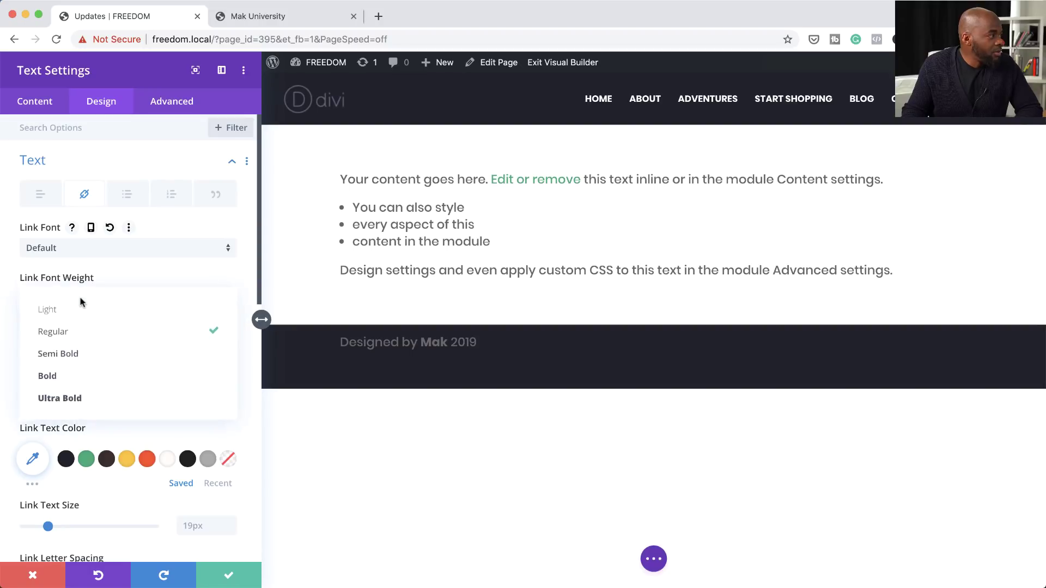
click(81, 355)
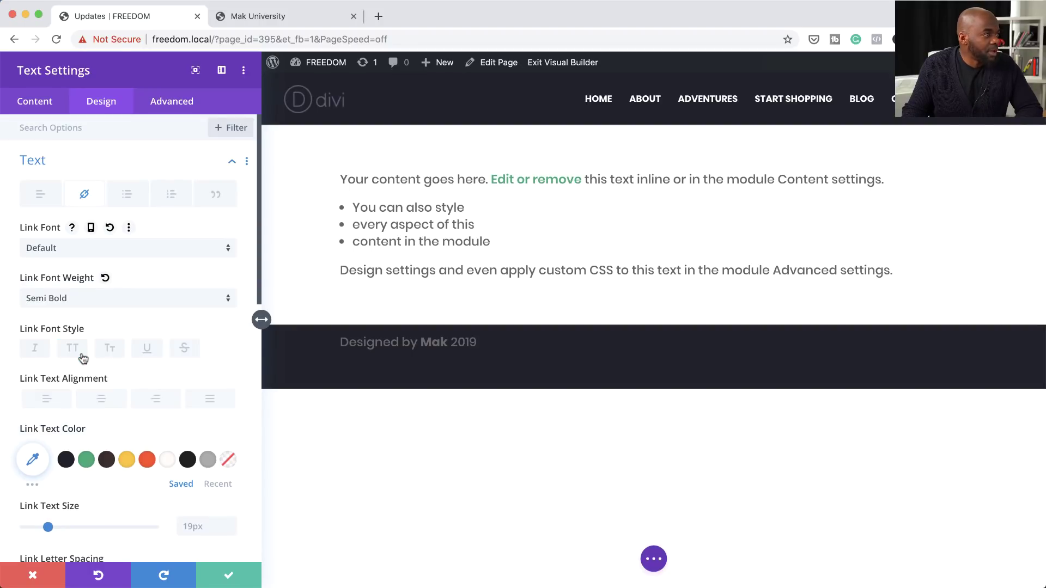
- Set the link text color to the orange-red #ff4a26 and apply the underline font style to the link
click(34, 462)
scroll(35, 462, down, 4)
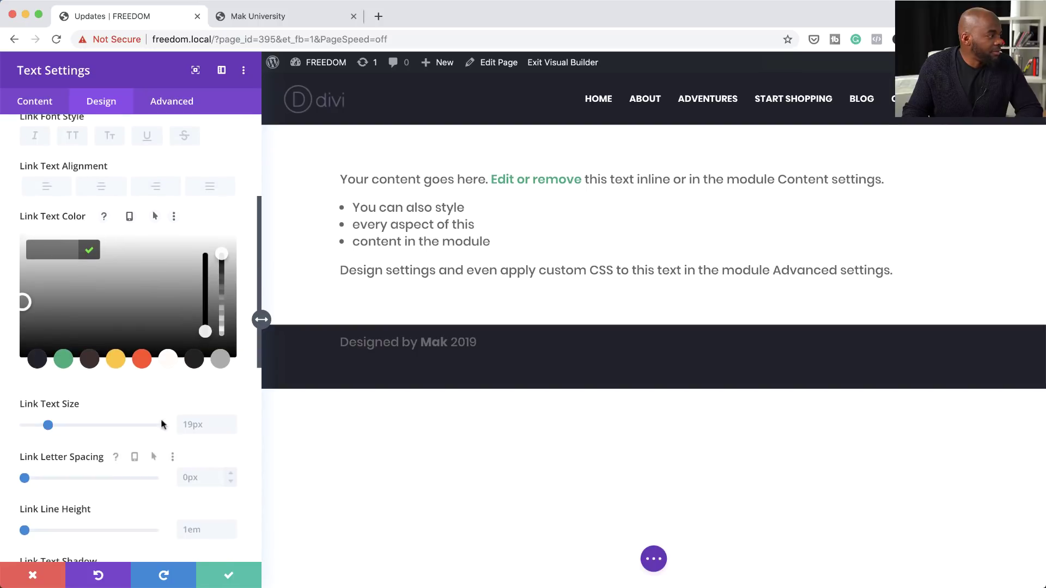
click(116, 360)
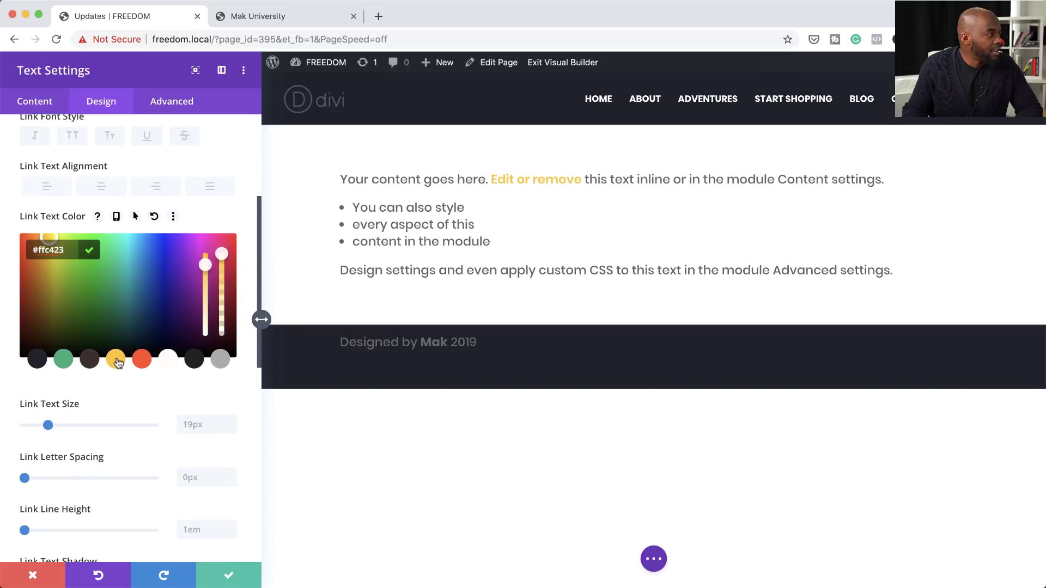
click(141, 360)
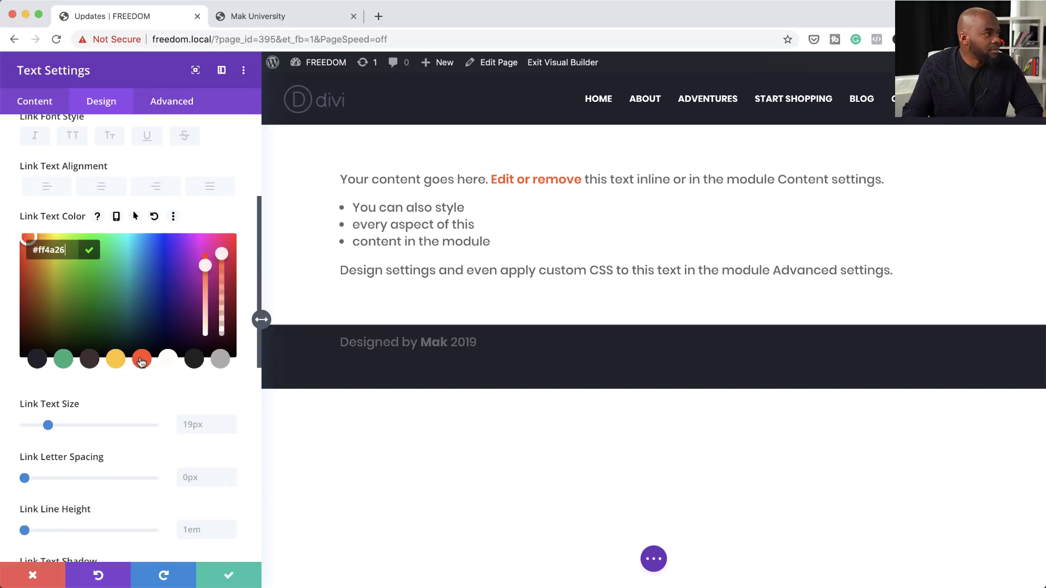
click(213, 216)
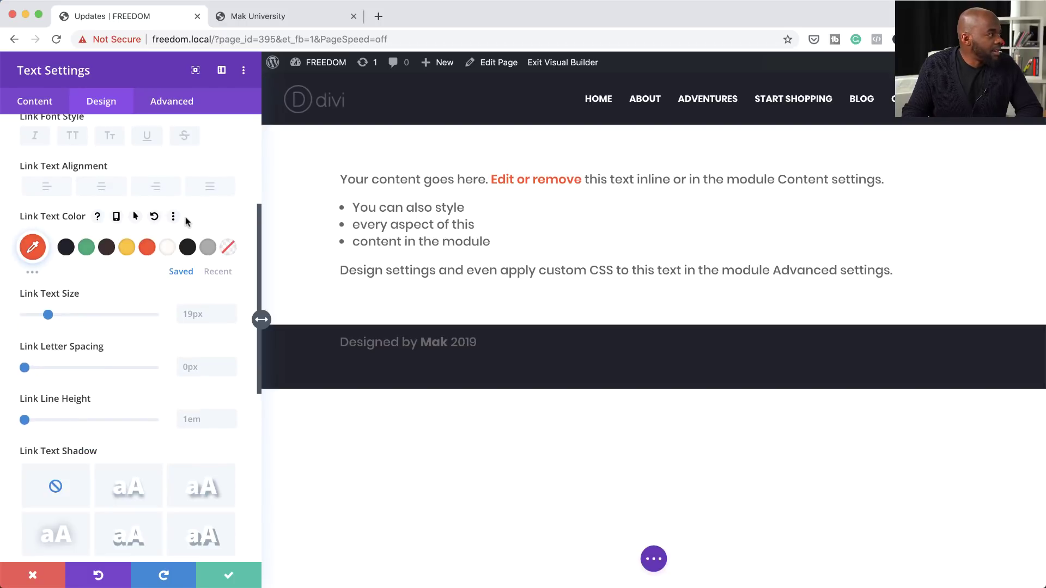
scroll(127, 301, up, 3)
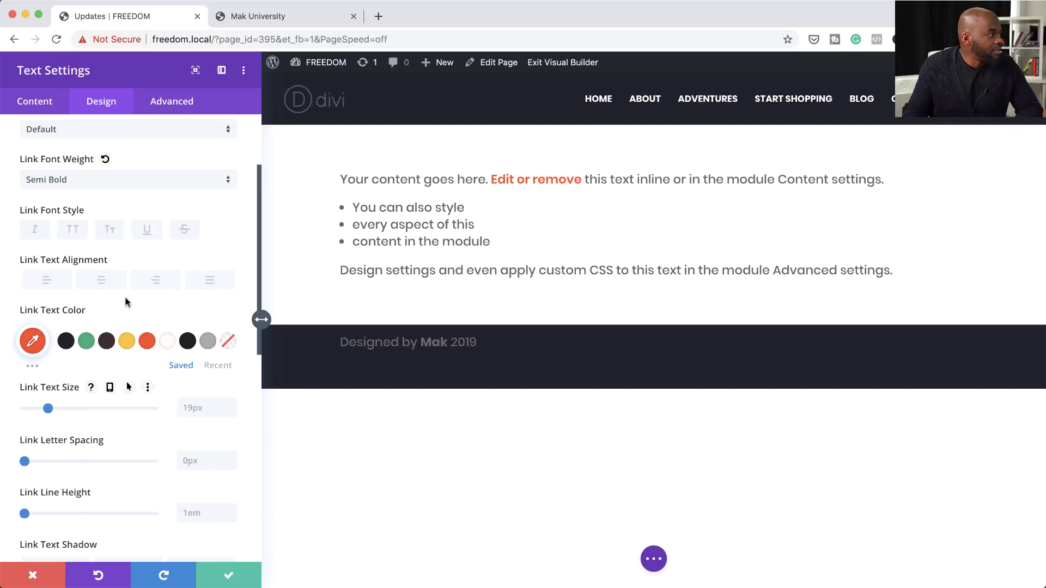
click(148, 230)
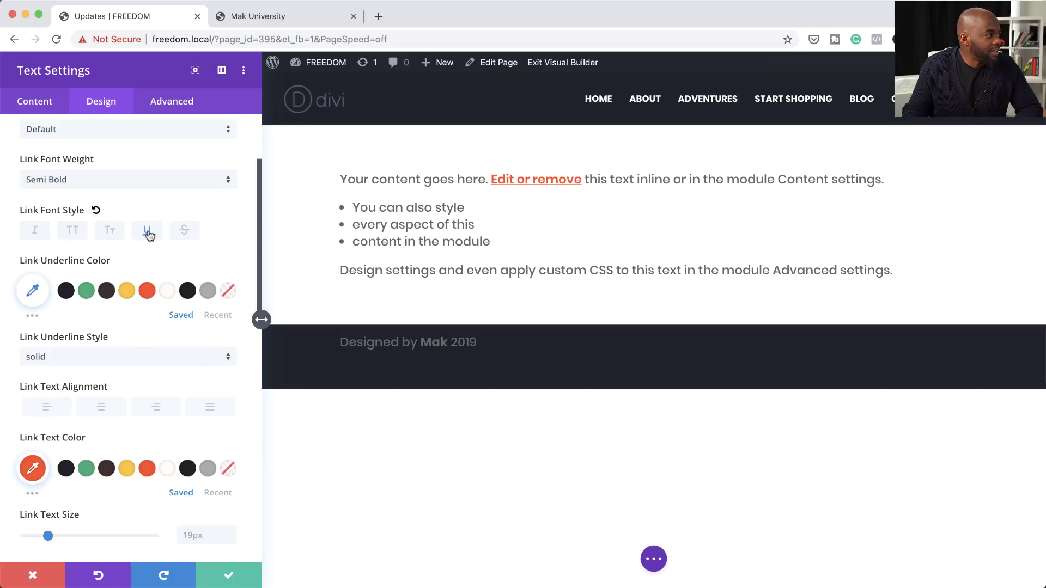
- Apply the italic font style to the link text
click(37, 232)
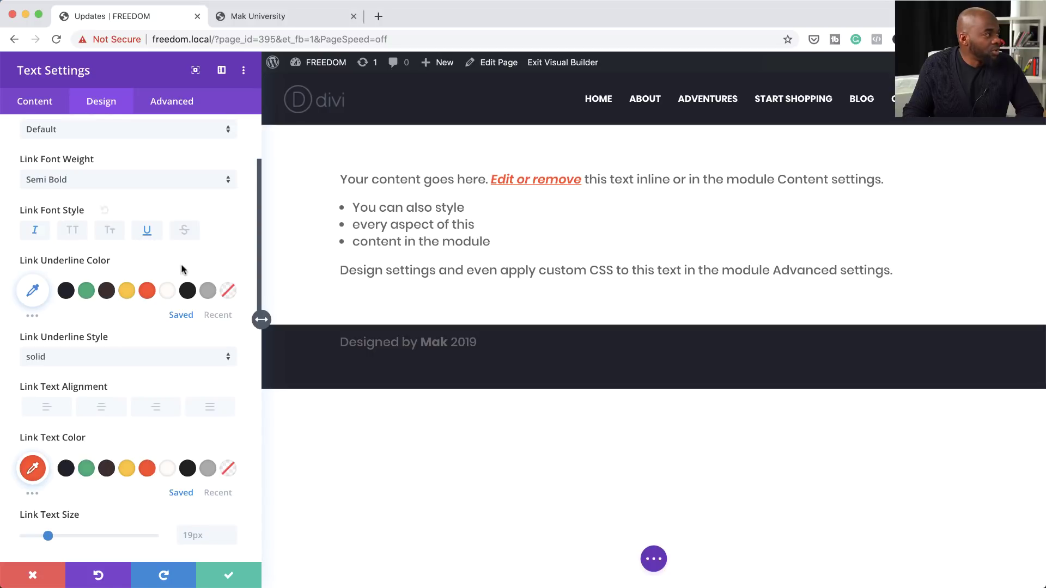
scroll(184, 271, up, 1)
scroll(183, 270, up, 3)
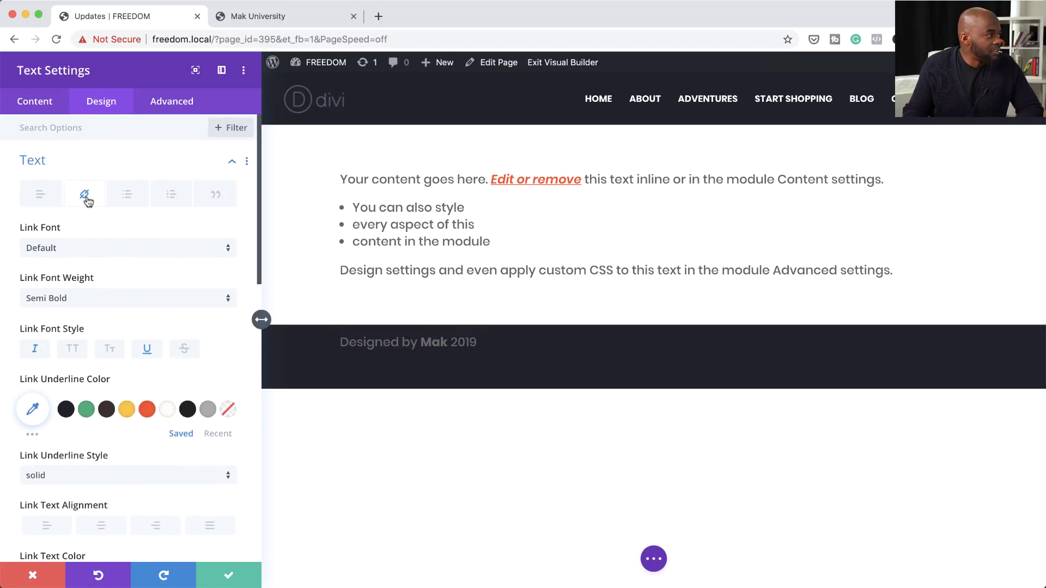
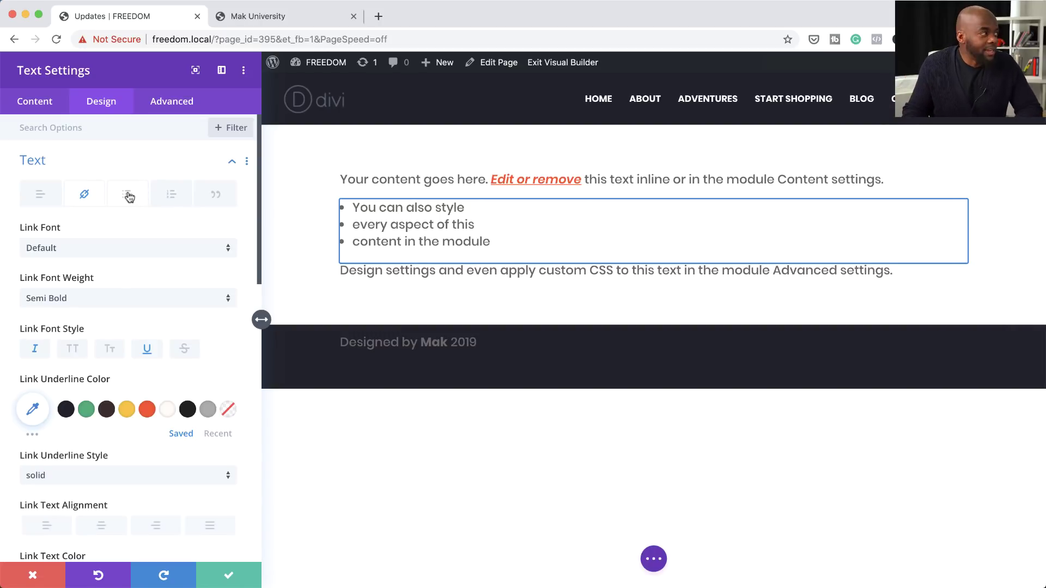
- Set the unordered list font to Arial and its font weight to Semi Bold
click(128, 195)
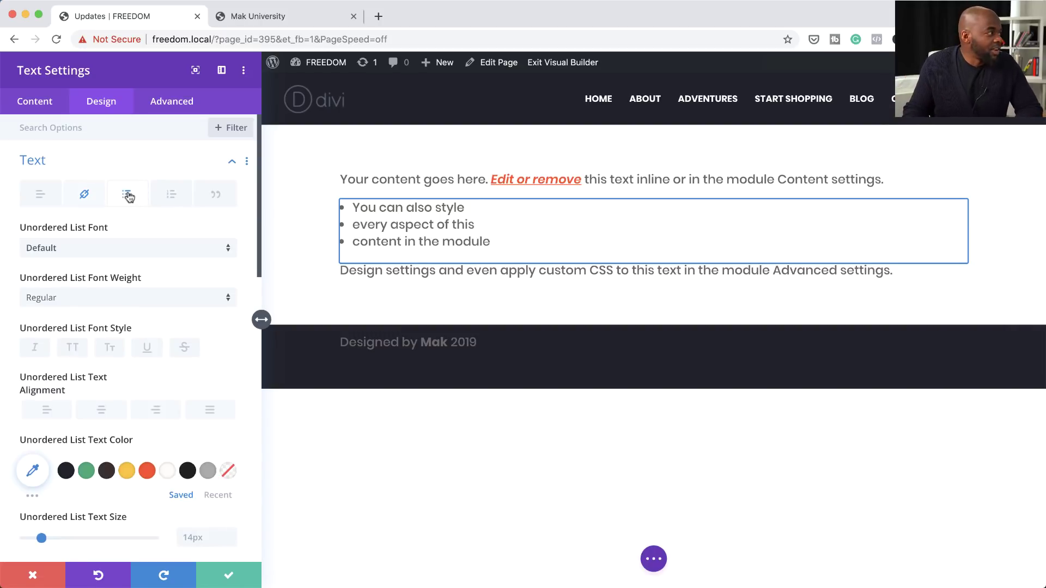
click(81, 253)
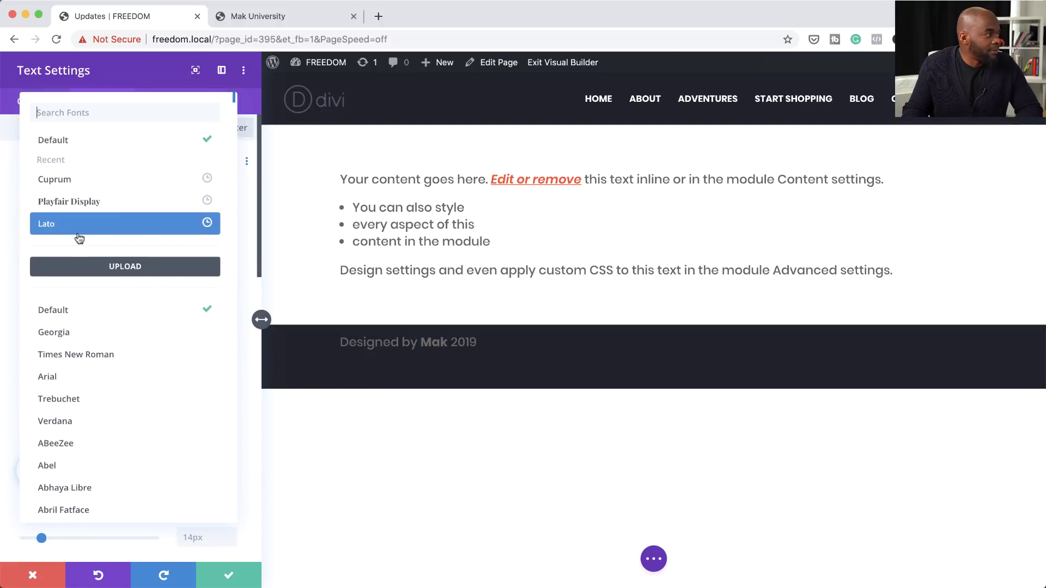
click(79, 229)
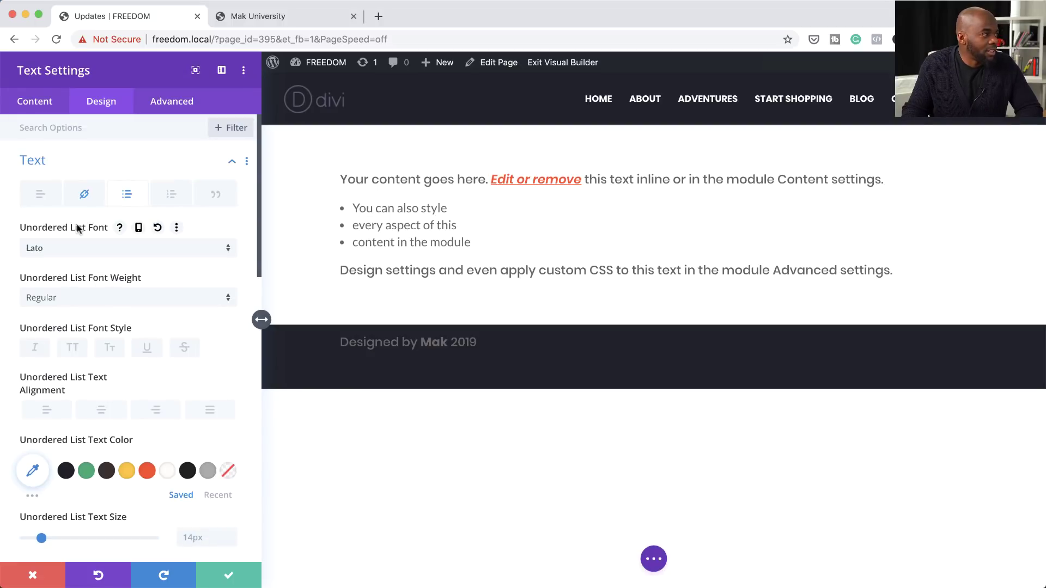
click(86, 254)
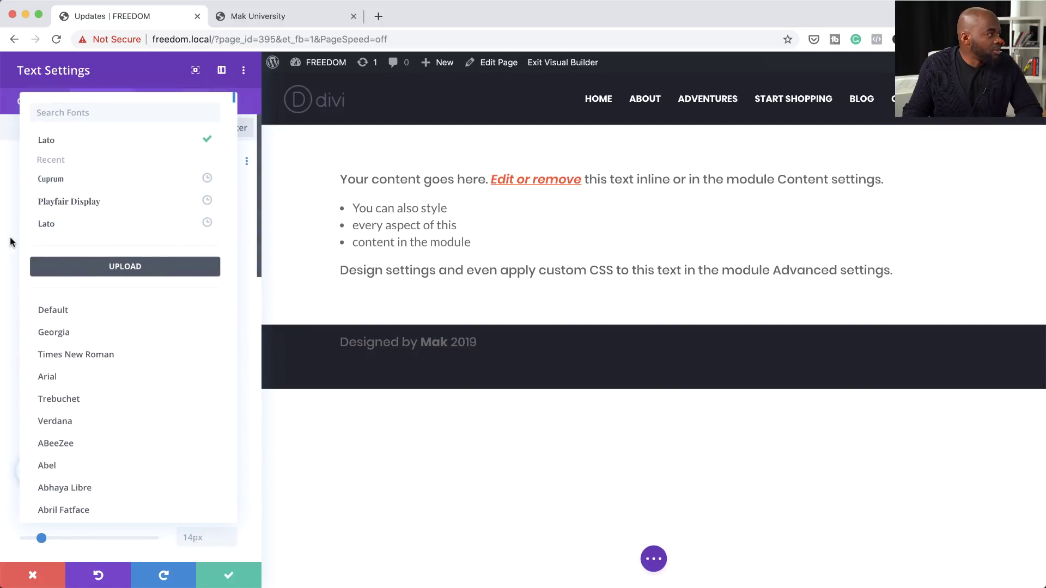
click(66, 387)
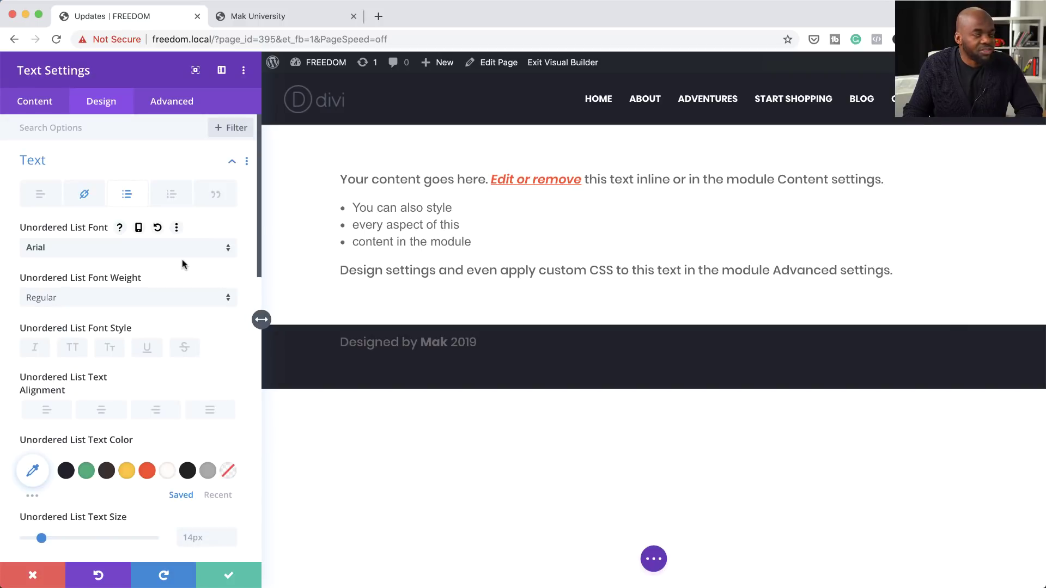
click(97, 299)
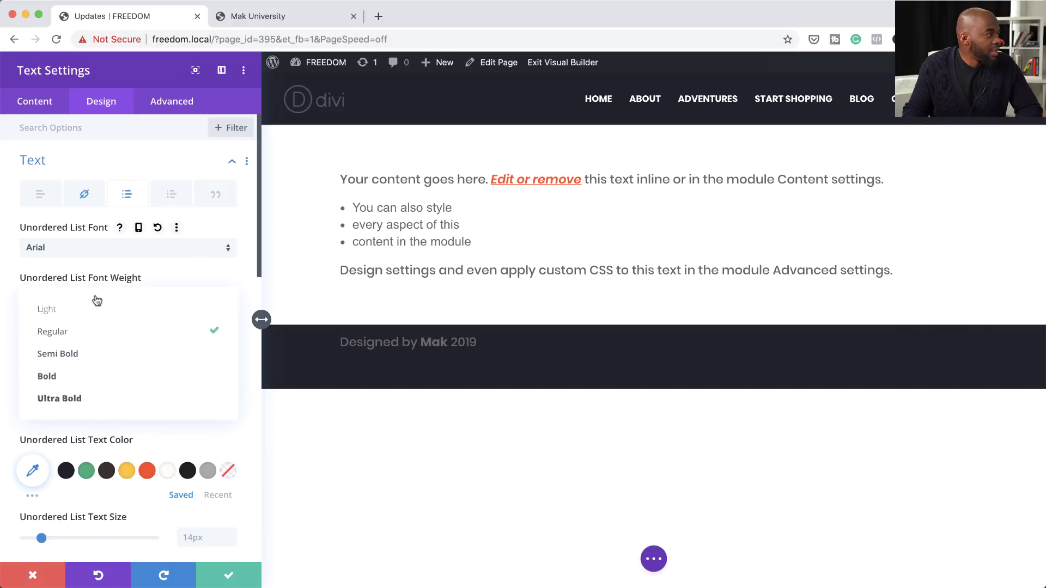
click(116, 355)
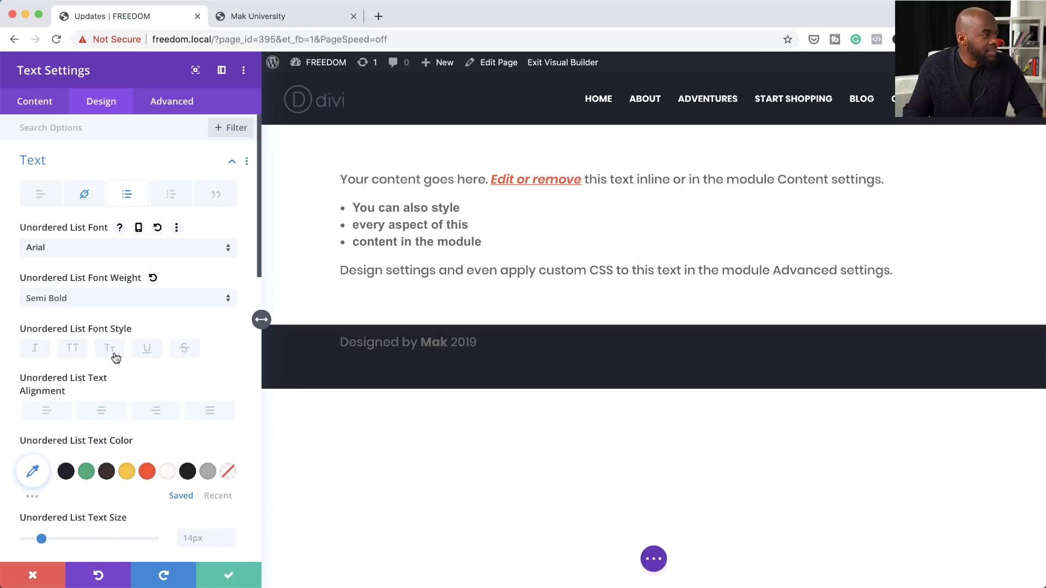
- Try the uppercase and small caps font styles on the unordered list, and clear them again
scroll(149, 410, down, 1)
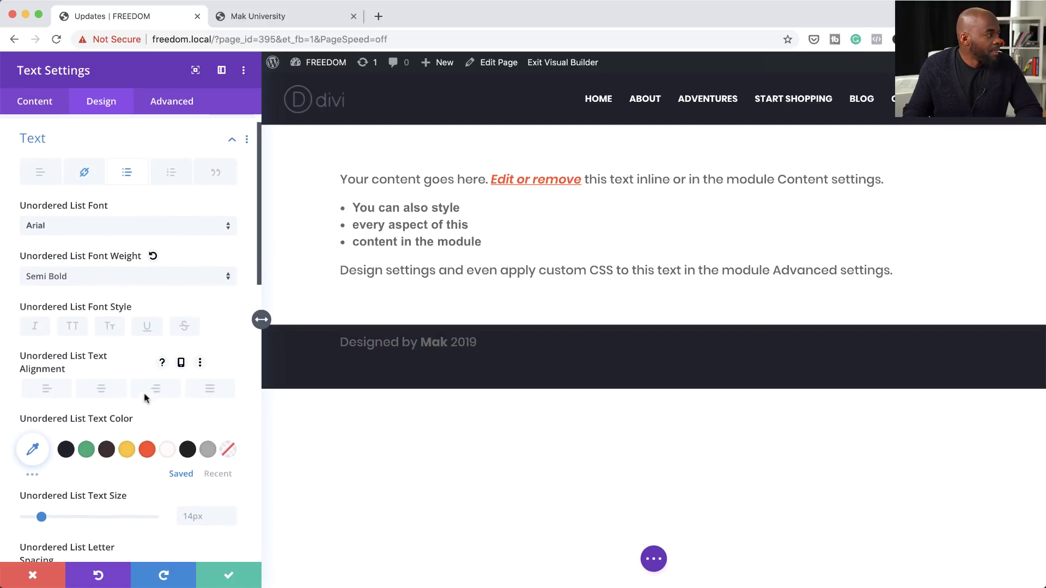
click(66, 328)
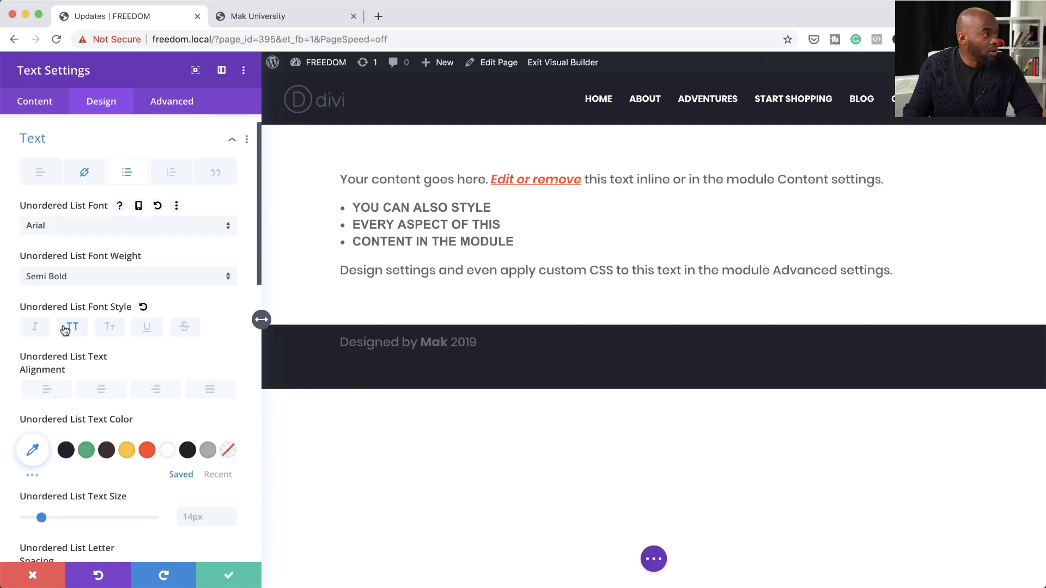
click(110, 328)
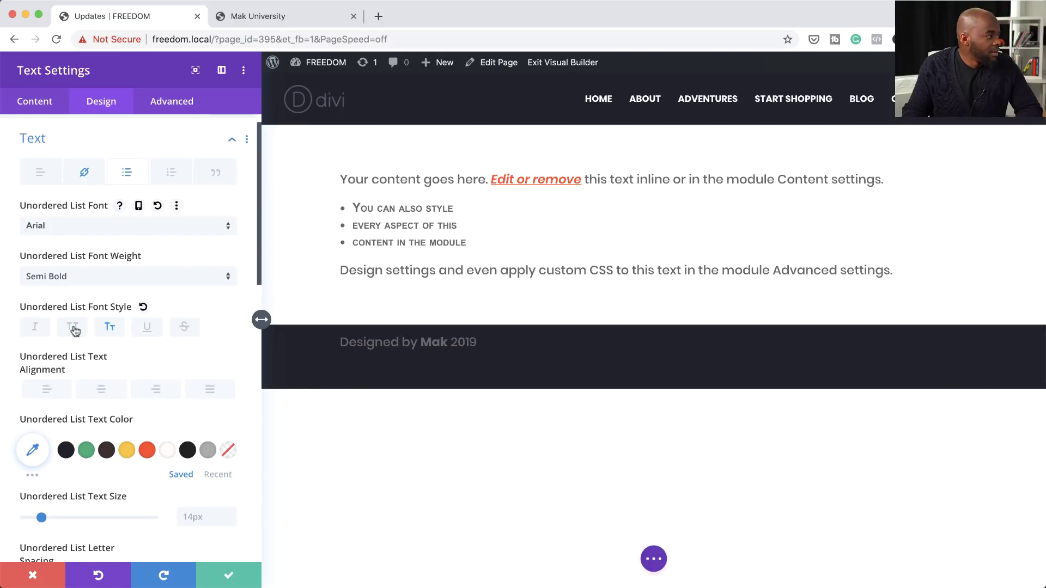
click(109, 328)
scroll(109, 380, down, 1)
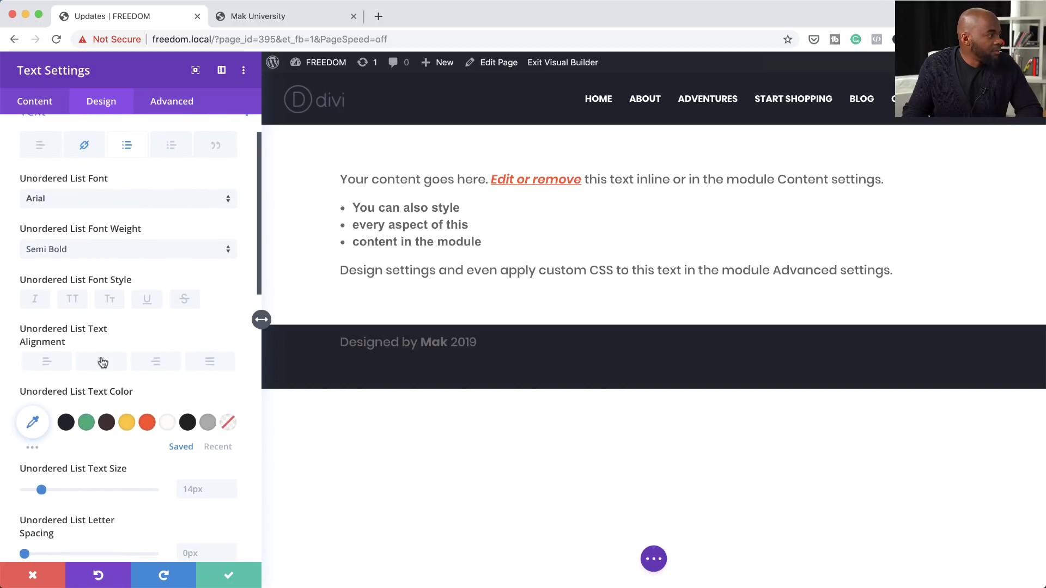
- Try centering the unordered list text and set its alignment to left
click(102, 363)
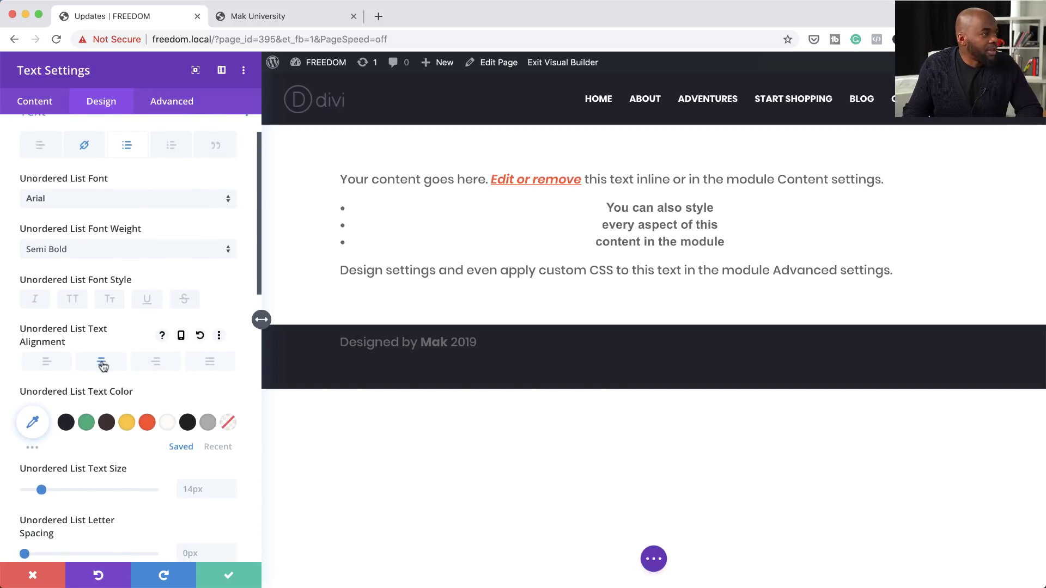
click(43, 364)
scroll(140, 417, down, 1)
scroll(141, 417, down, 1)
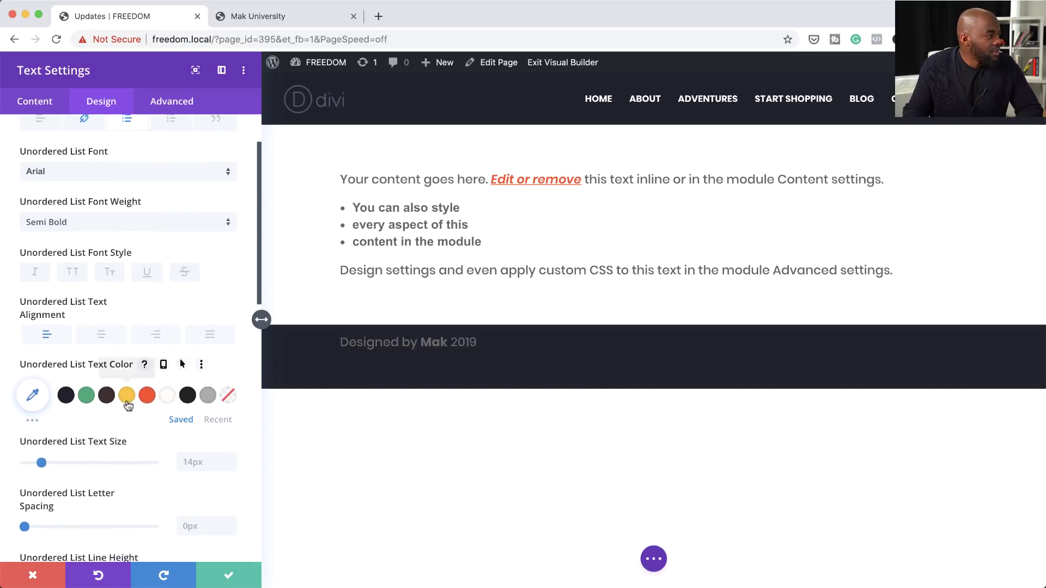
- Try dark brown and orange-red for the unordered list text, set its color to grey #aaaaaa and increase its text size slightly
click(107, 398)
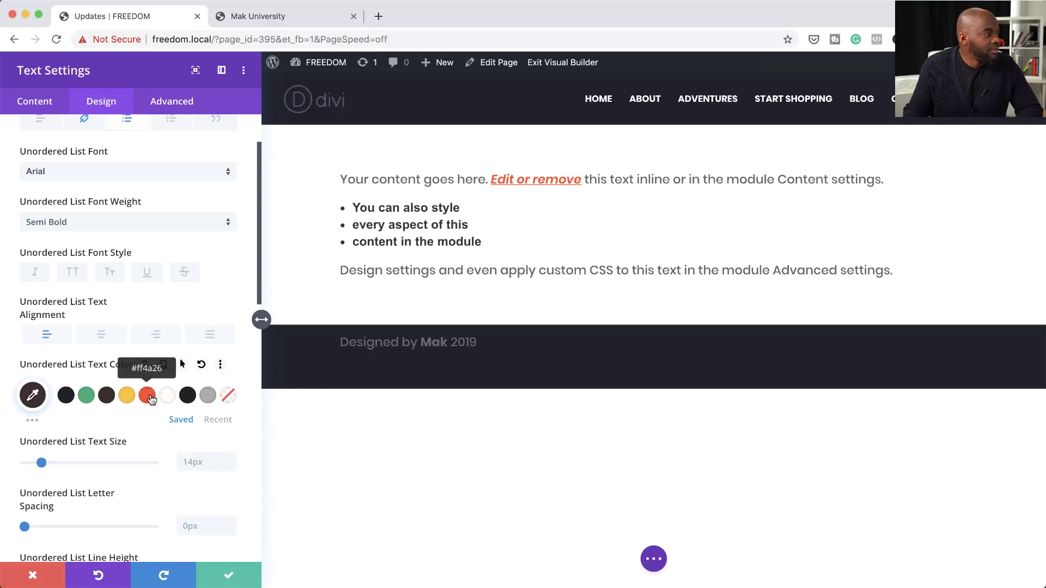
click(151, 399)
click(207, 395)
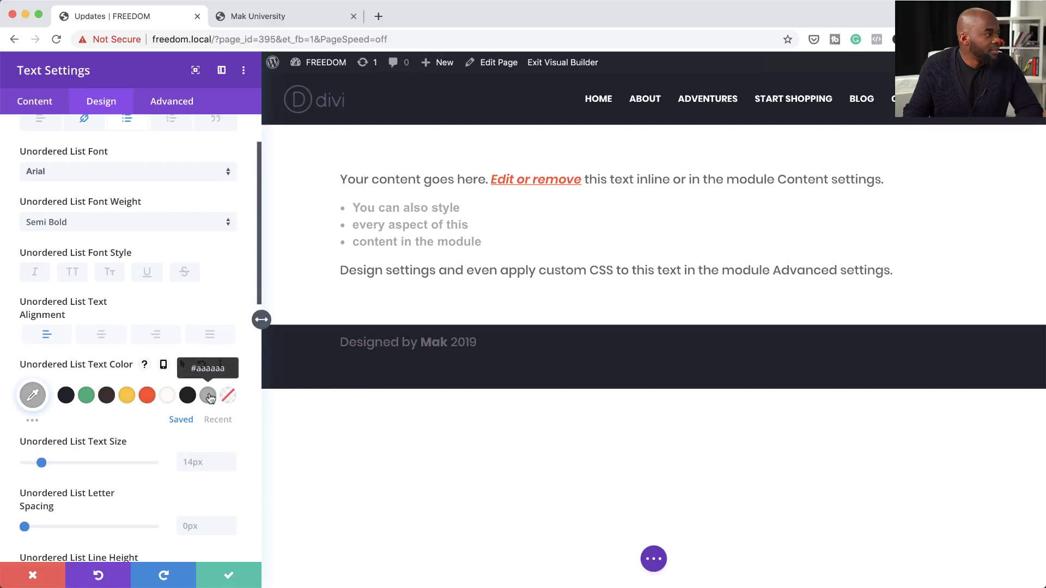
scroll(153, 434, down, 3)
mouse_move(41, 395)
mouse_down()
mouse_move(64, 399)
mouse_move(44, 400)
mouse_up()
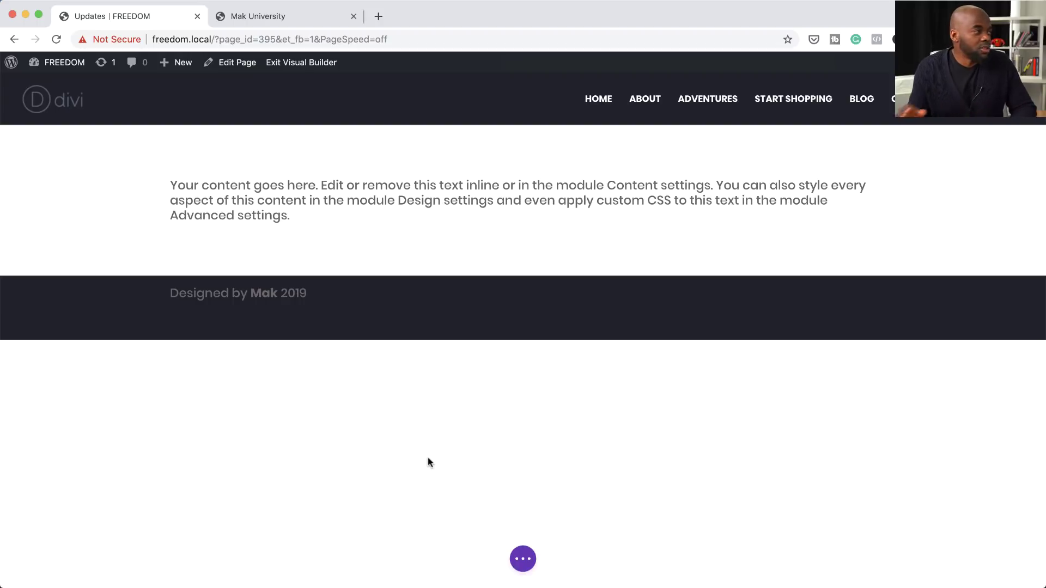
- Open the design settings of the default text module and set its width to 94%
click(499, 185)
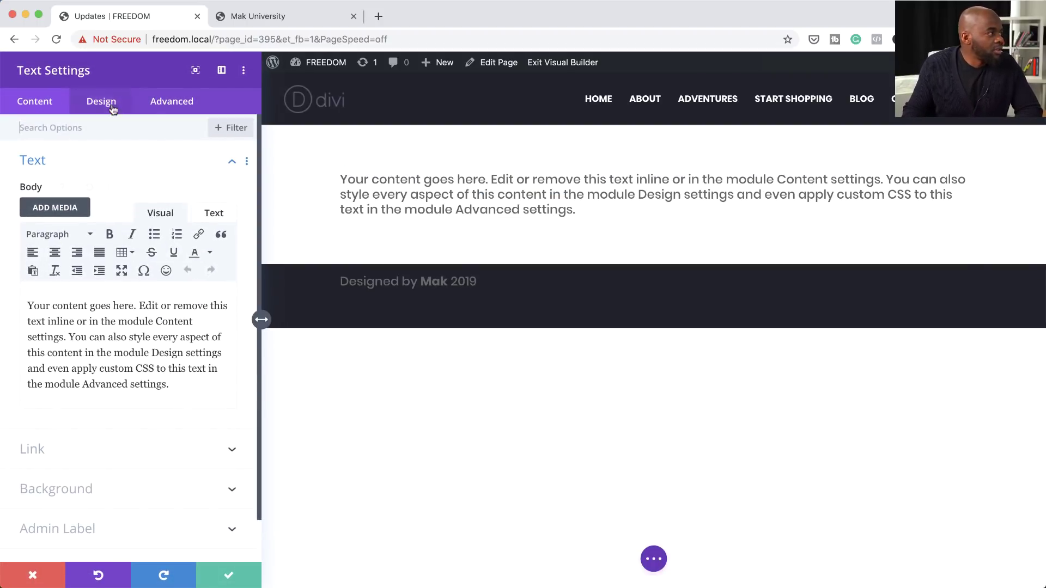
click(108, 102)
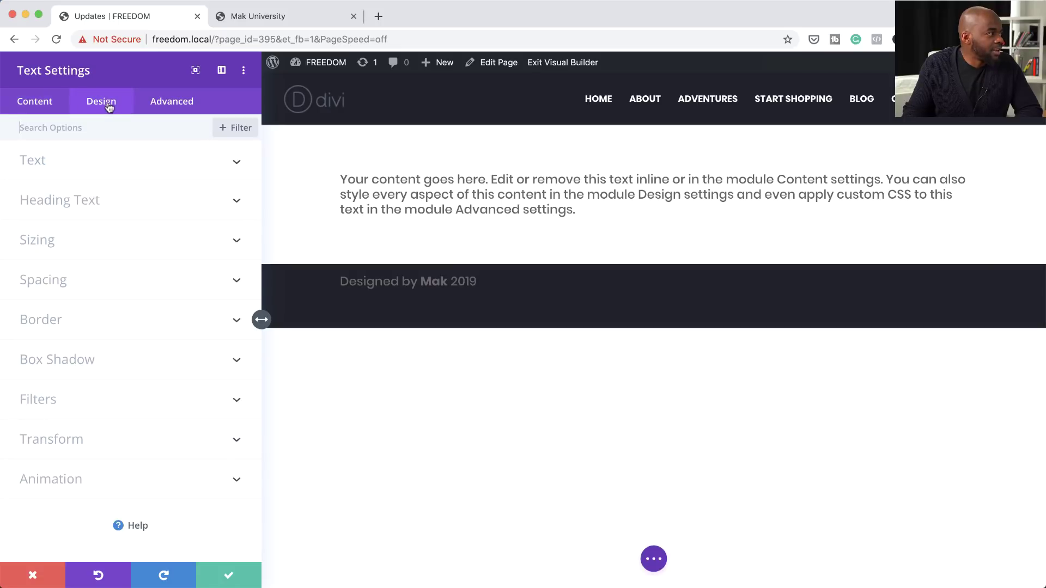
click(77, 246)
mouse_move(75, 159)
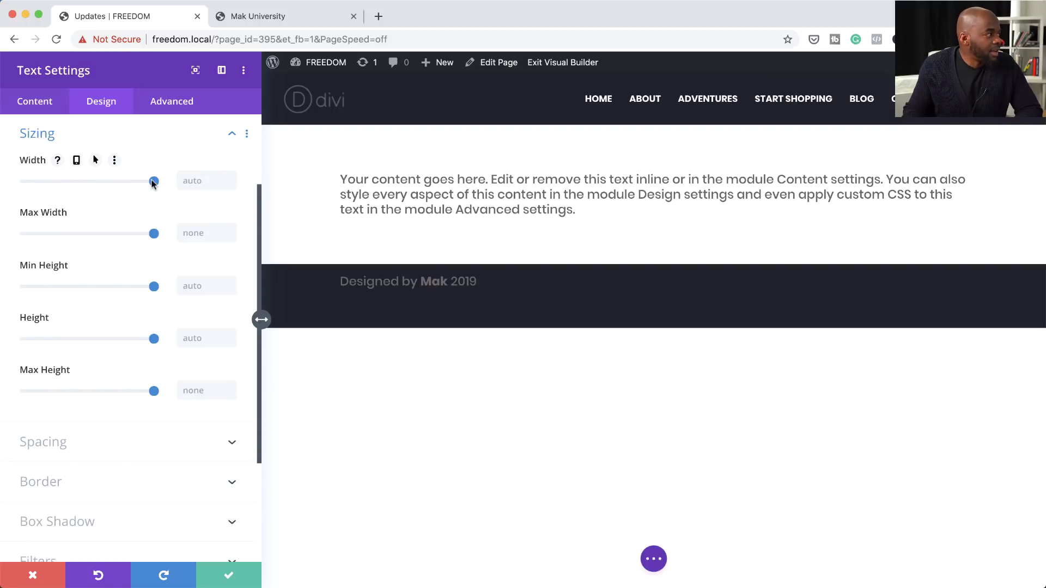
drag(153, 181, 146, 181)
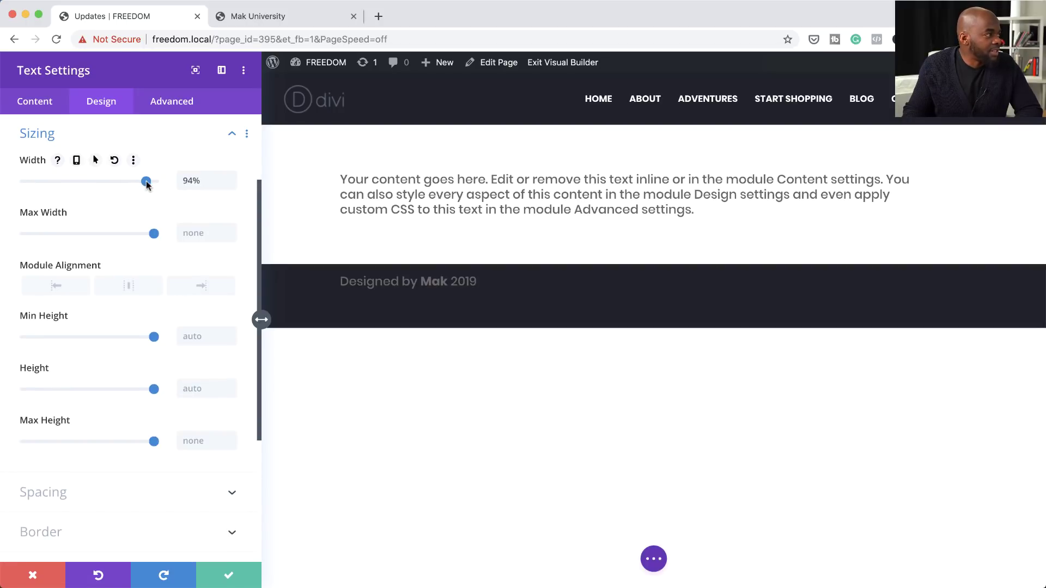
- Show the responsive options for the module's width and view the tablet and phone versions
click(76, 160)
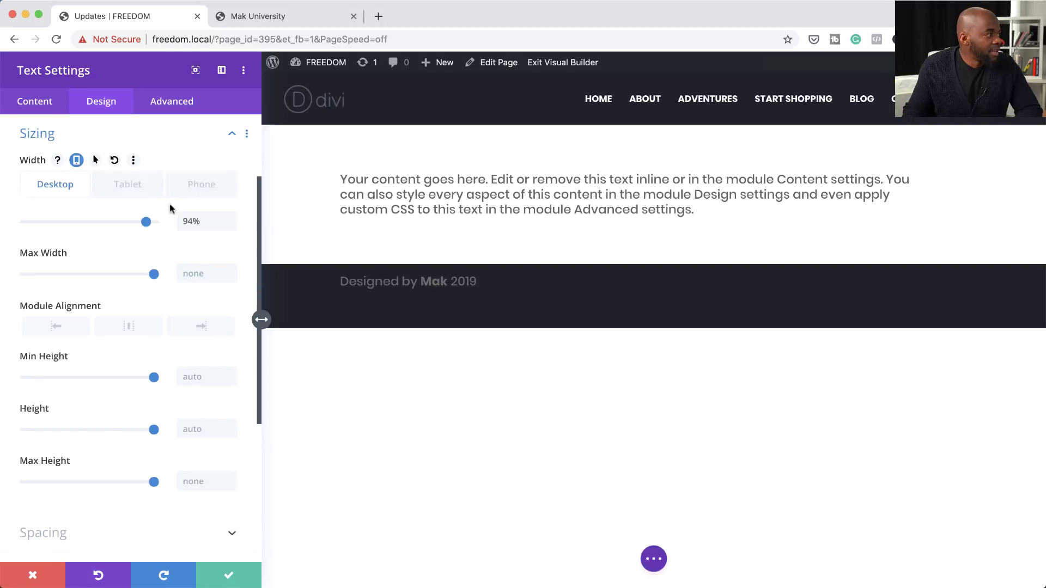
click(136, 191)
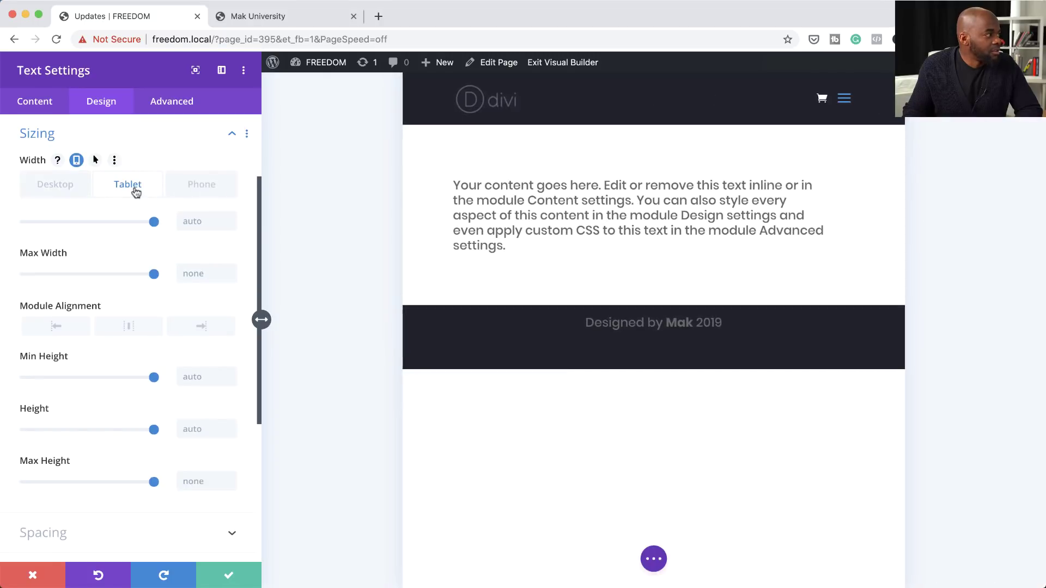
click(213, 187)
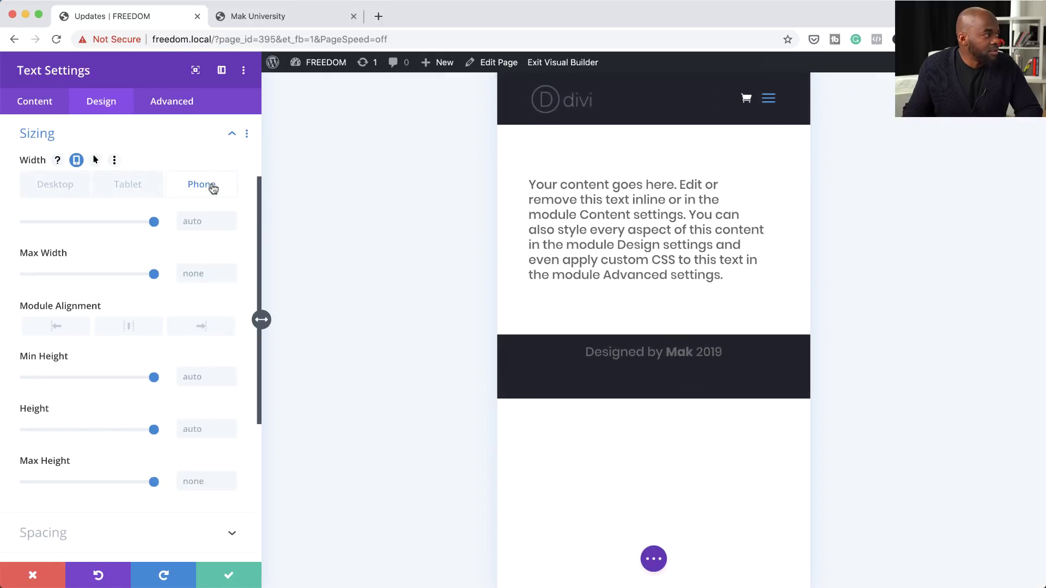
click(144, 134)
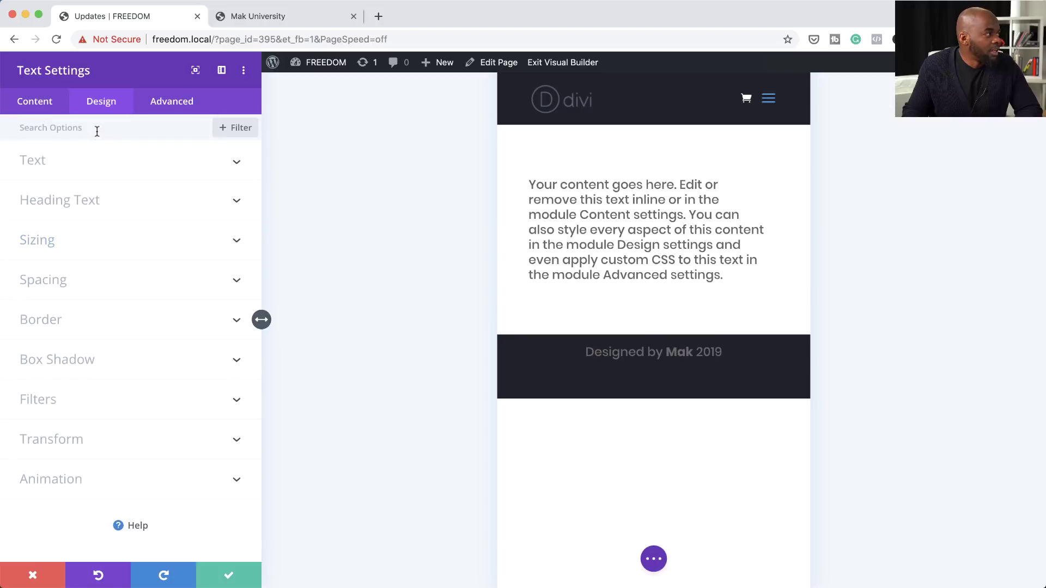
- Show the responsive options for the body text font and switch through the tablet and desktop versions
click(64, 164)
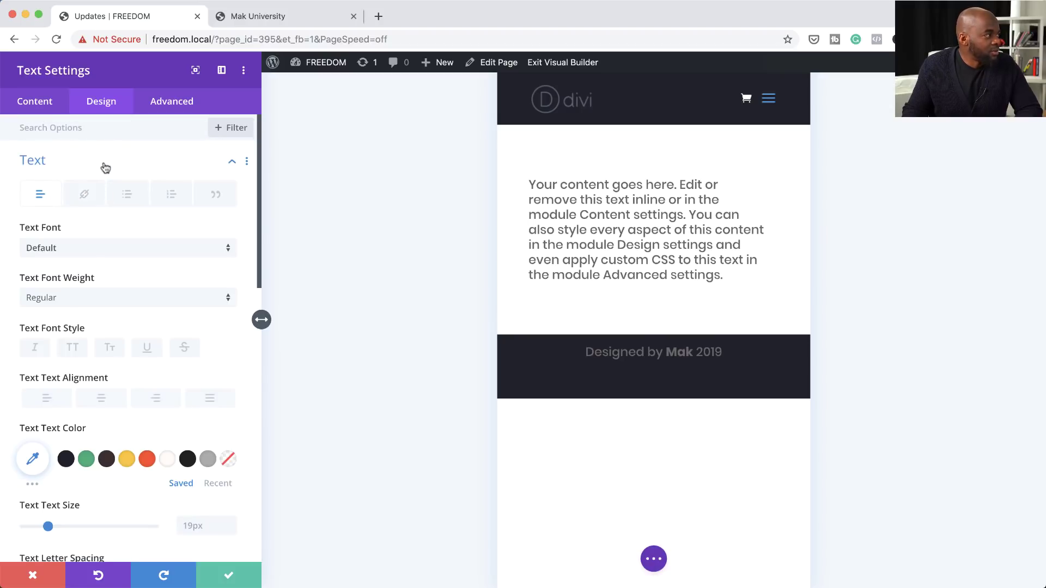
click(101, 161)
click(73, 167)
mouse_move(89, 226)
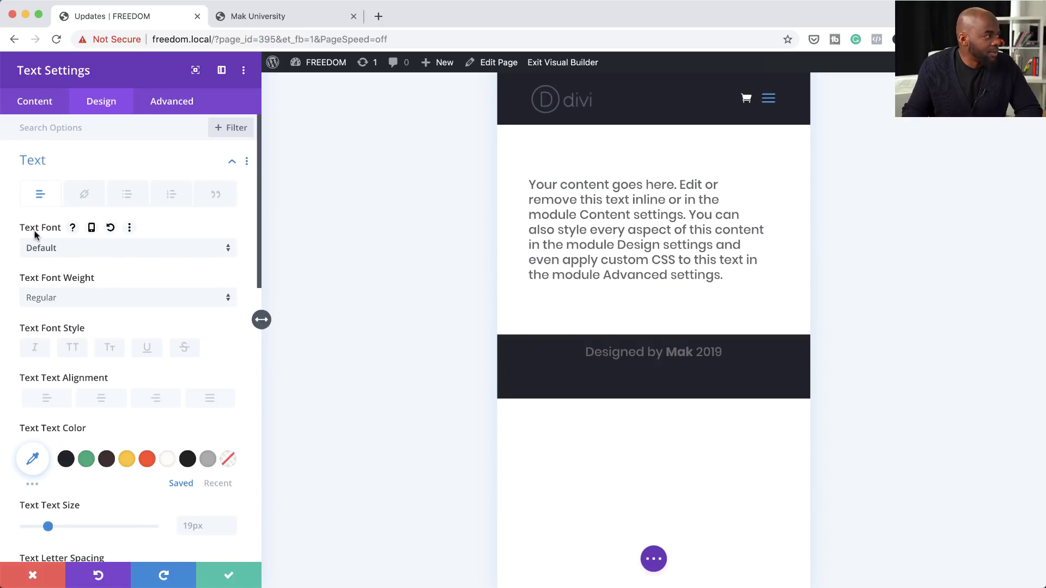
click(92, 227)
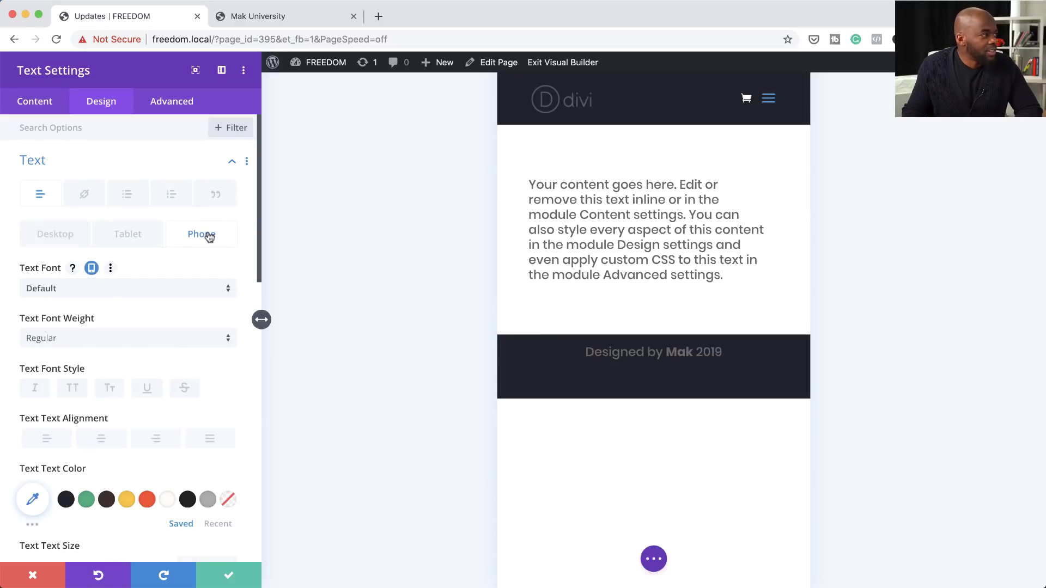
click(138, 236)
click(66, 236)
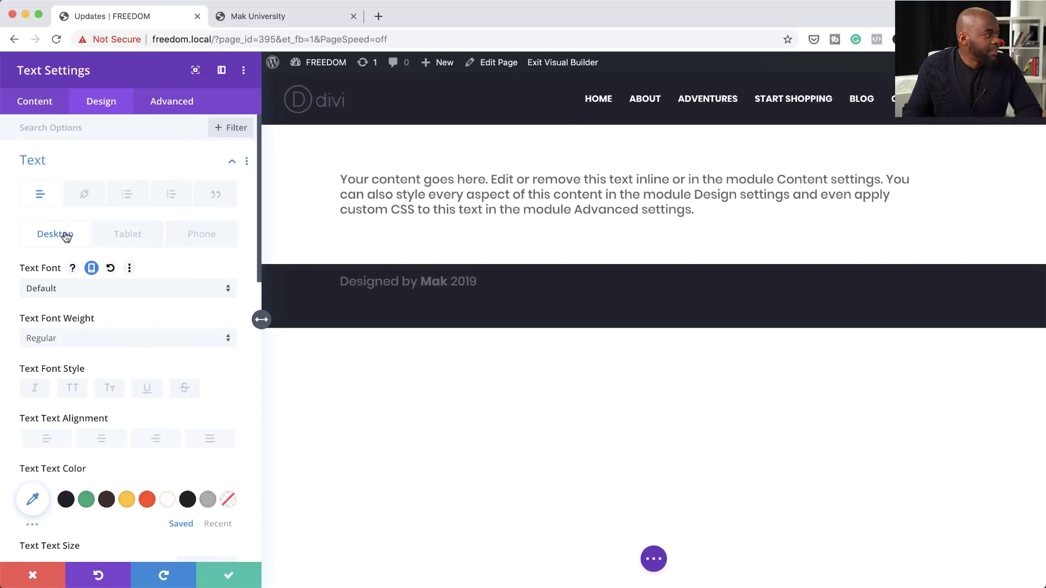
- Set the body text color per device: dark navy on desktop, orange-red #ff4a26 on tablet and grey #aaaaaa on phone
scroll(152, 322, down, 5)
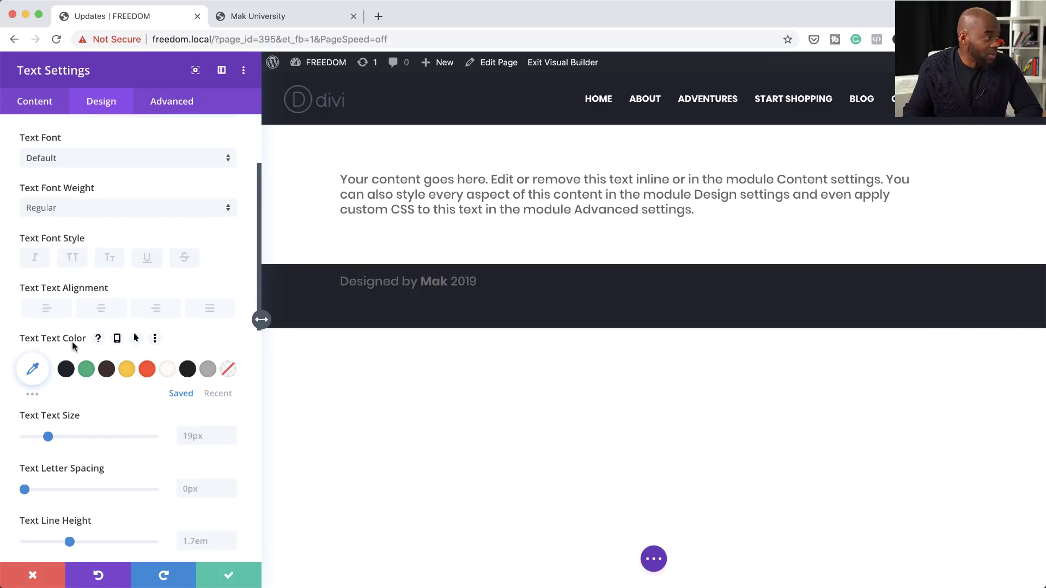
click(117, 339)
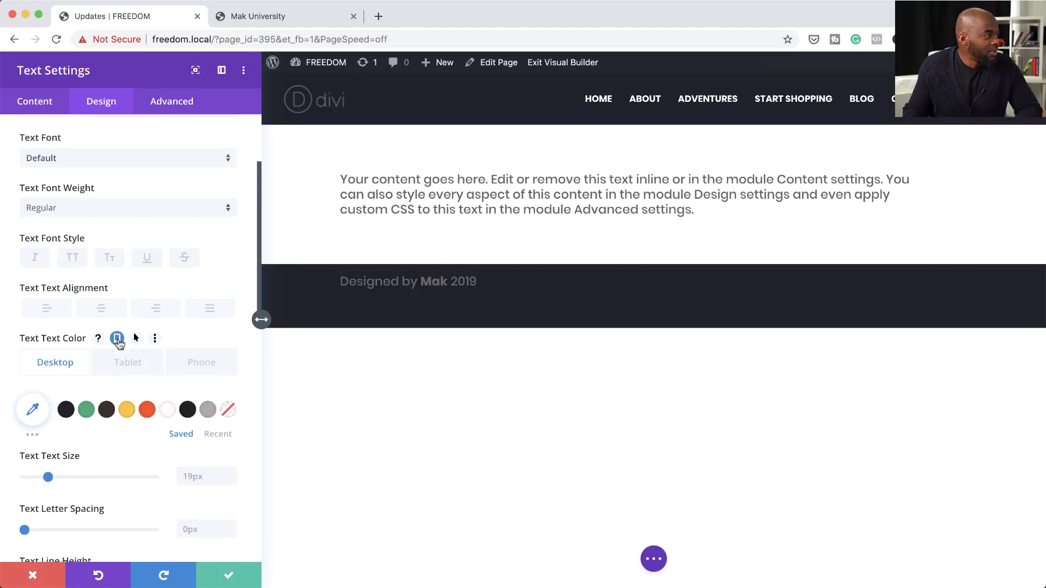
click(66, 410)
click(139, 360)
click(147, 410)
click(175, 367)
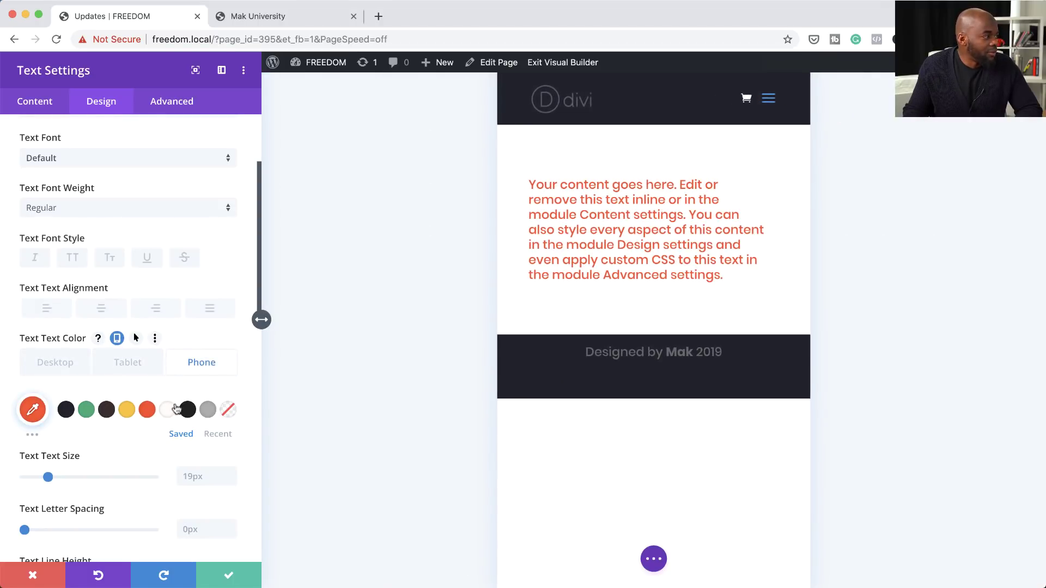
click(206, 412)
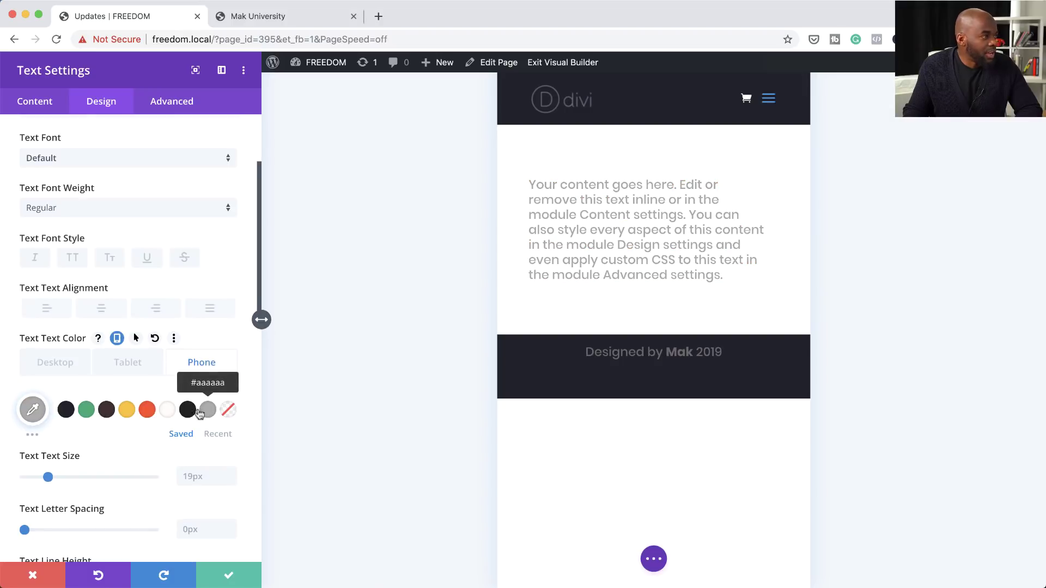
- Compare the body text color across the tablet, desktop and phone versions of the text module
click(142, 366)
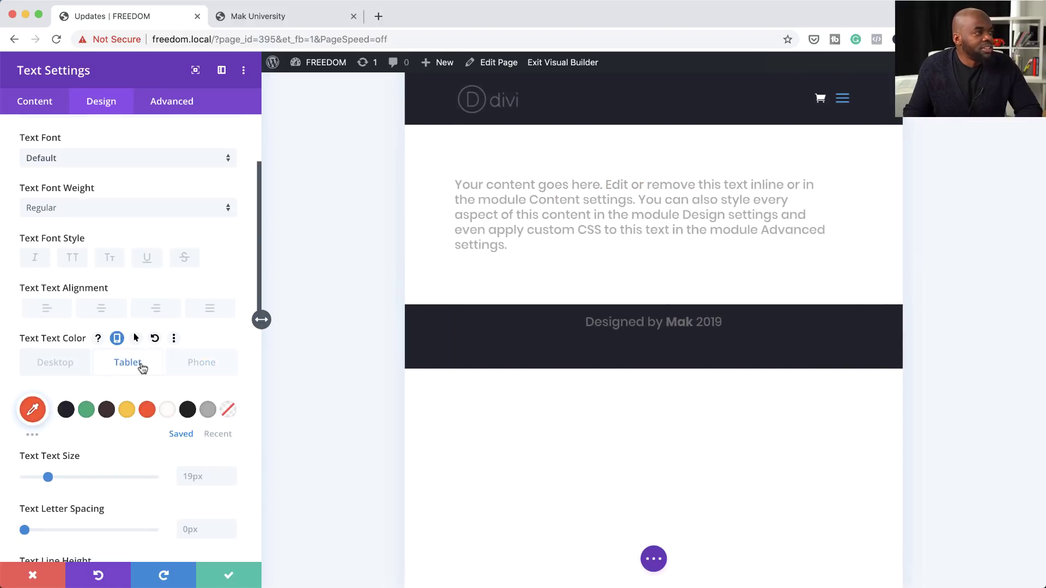
click(59, 367)
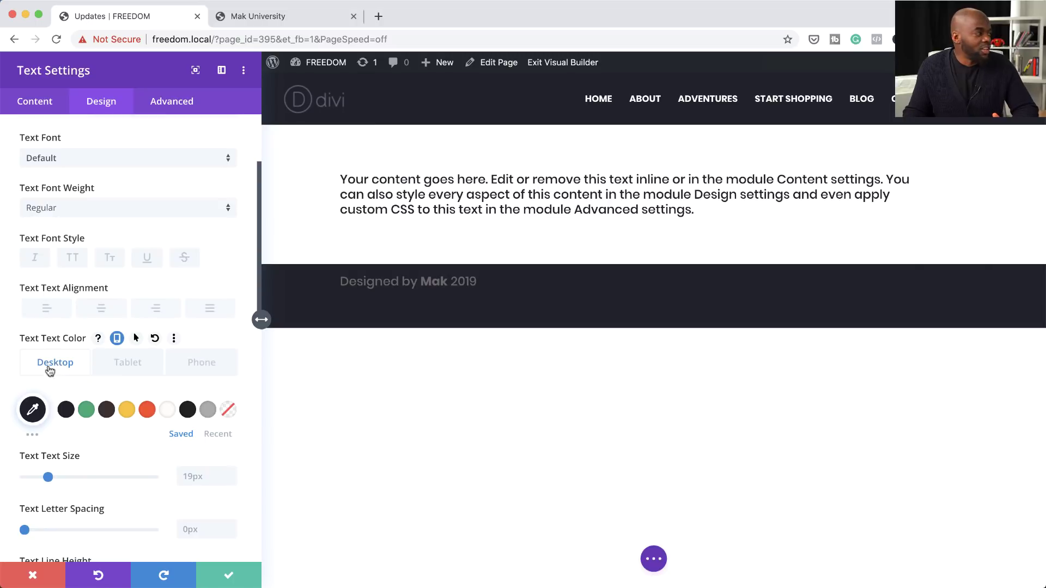
click(125, 365)
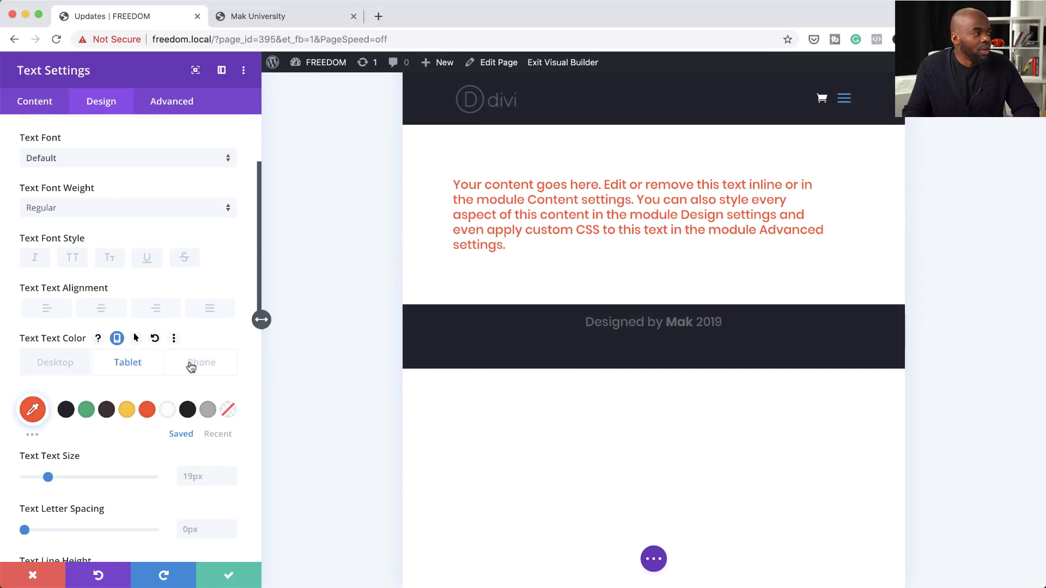
click(212, 364)
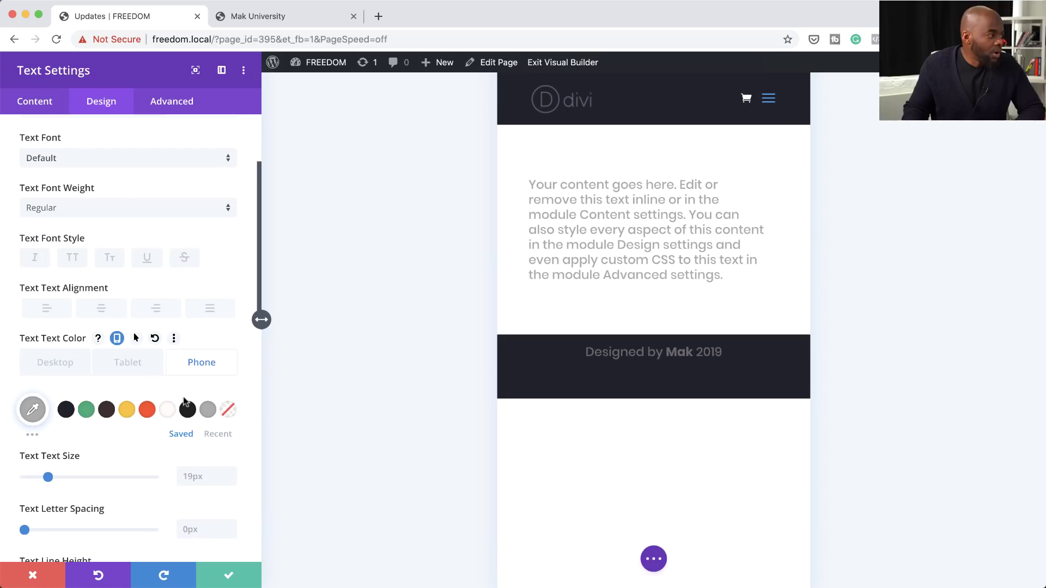
- Set the module's responsive text alignment to right on phone and centered on tablet, and switch to the desktop version
scroll(184, 403, down, 10)
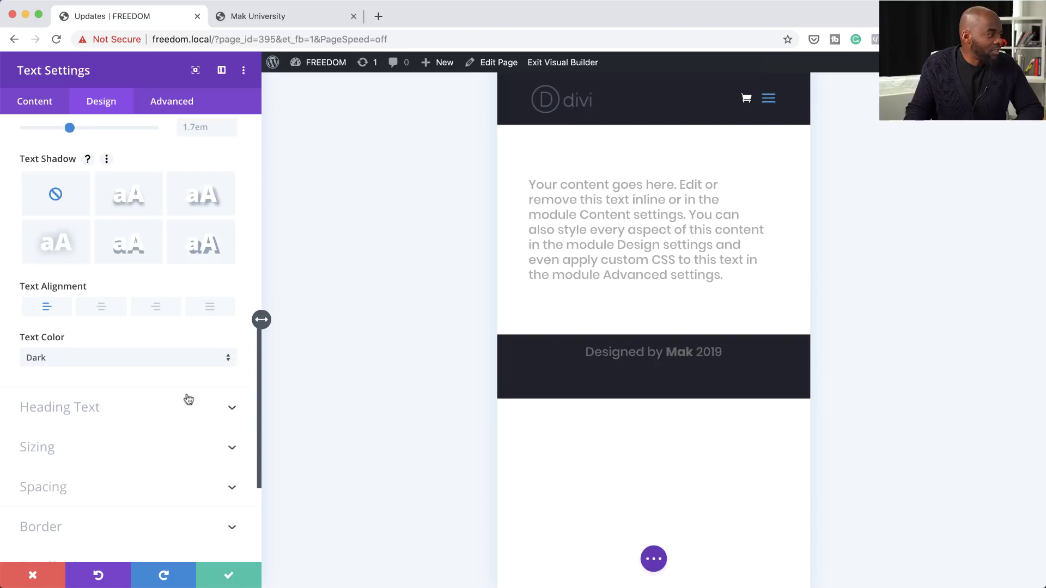
click(136, 286)
click(117, 286)
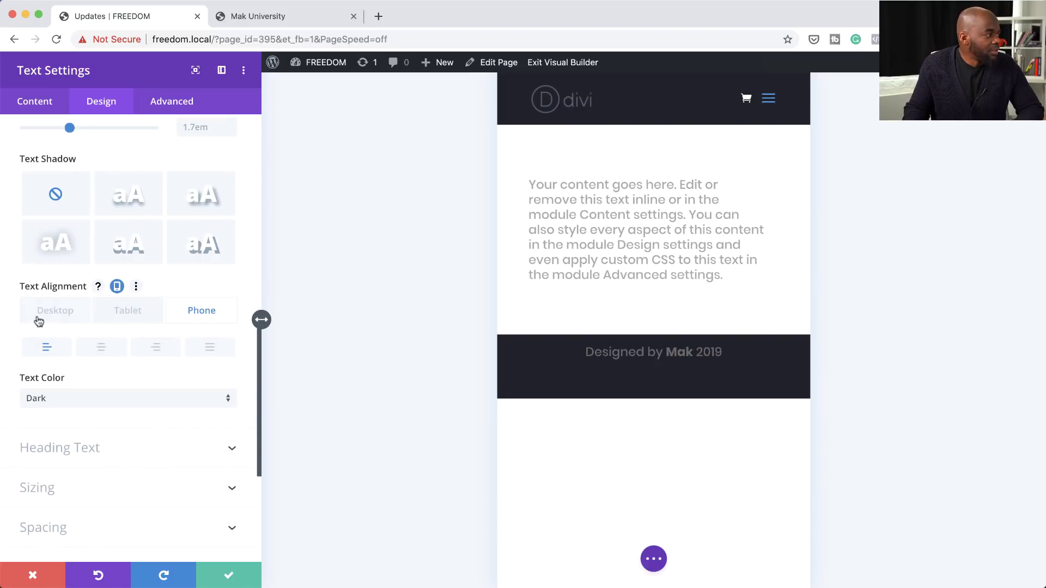
click(156, 348)
click(132, 314)
click(104, 348)
click(59, 312)
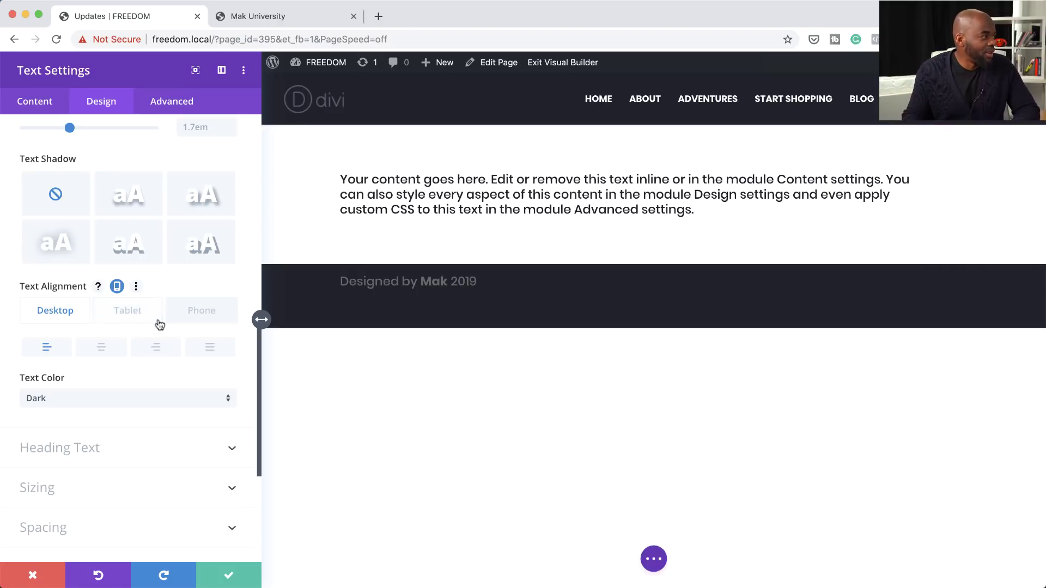
- Show the description of the Text Font option and view the text module's help videos
scroll(158, 321, up, 10)
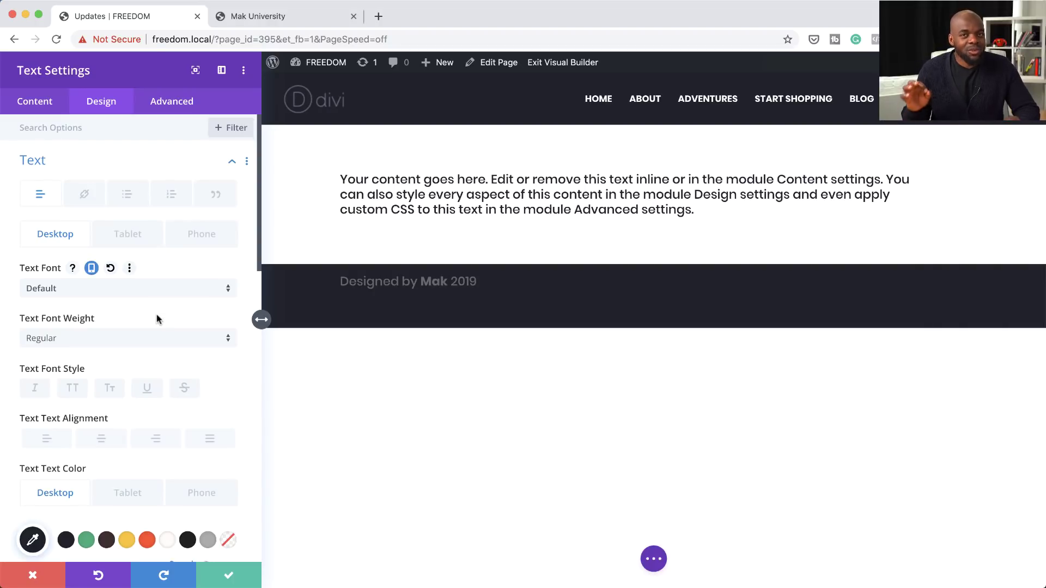
click(71, 270)
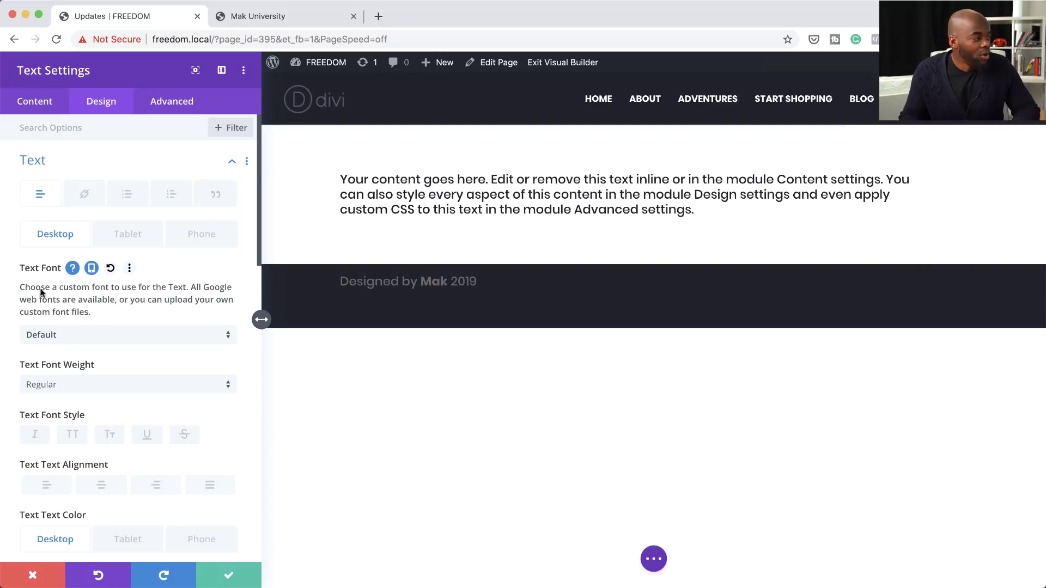
scroll(122, 410, down, 15)
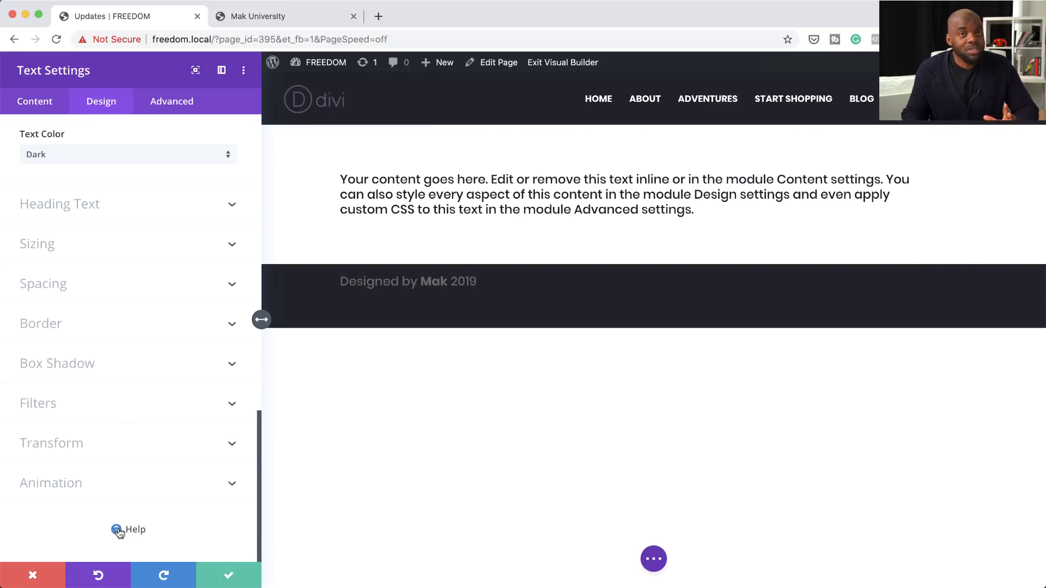
click(117, 530)
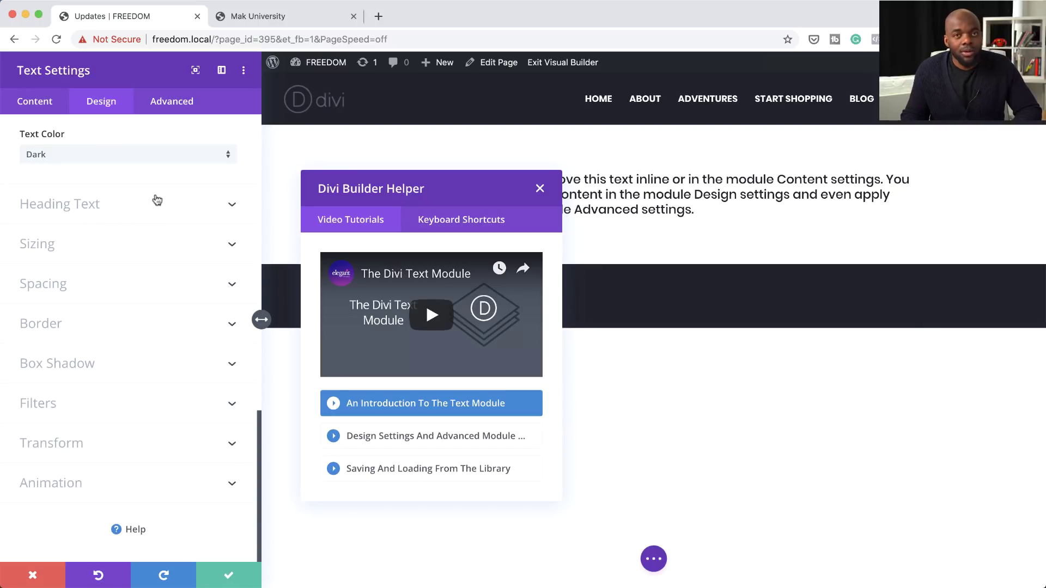
click(540, 189)
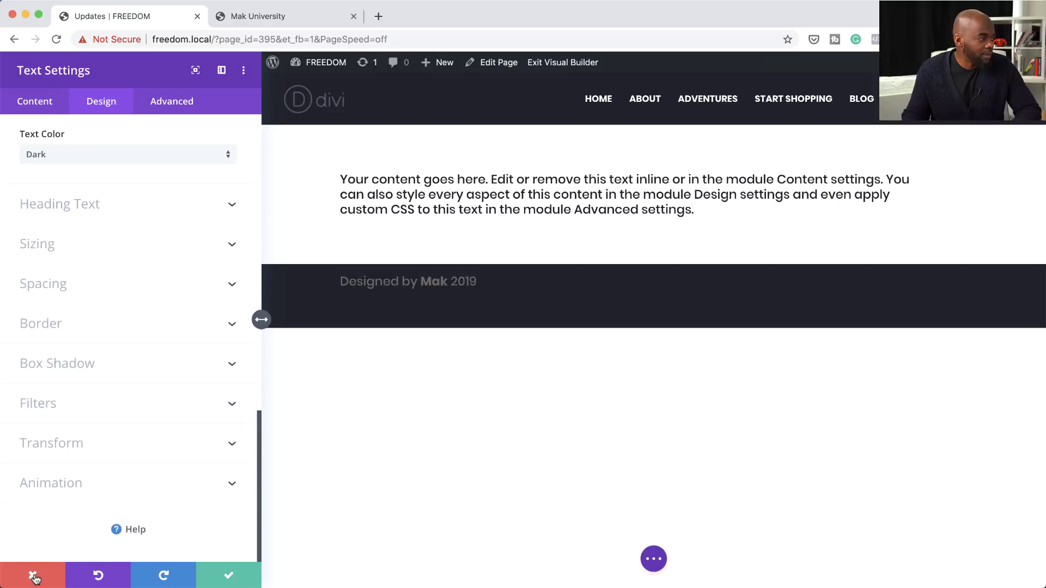
- Discard the text module's changes and open the link settings of the row containing it
click(33, 576)
mouse_move(523, 244)
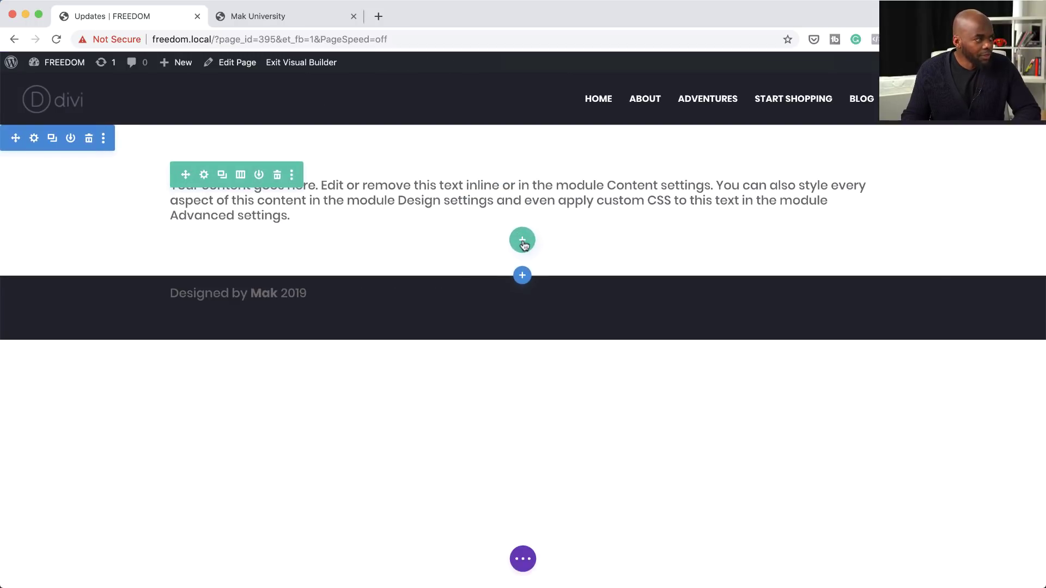
click(204, 175)
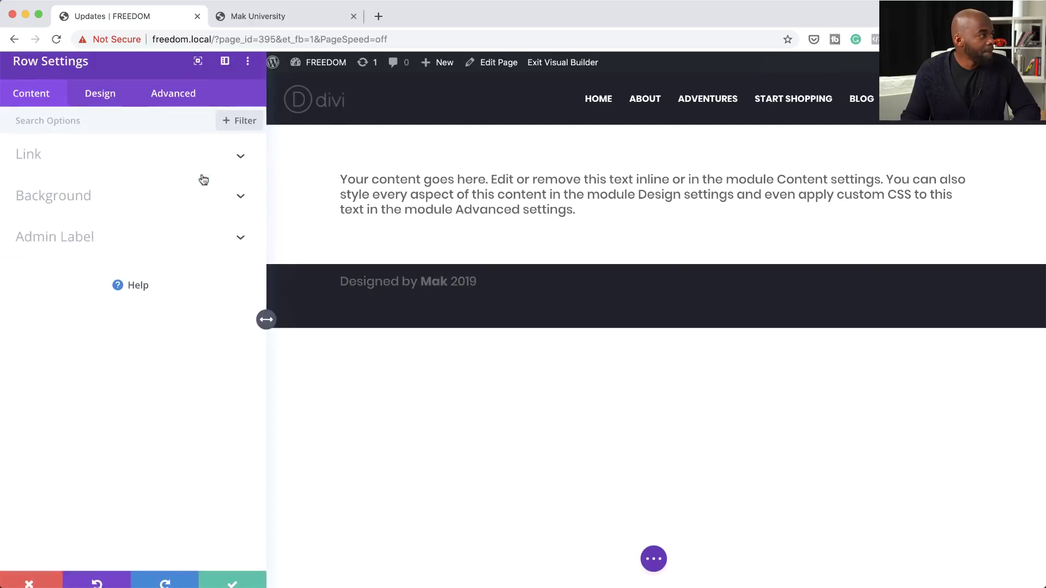
click(90, 162)
- Show the descriptions of the row's link URL, link target and background options
mouse_move(109, 187)
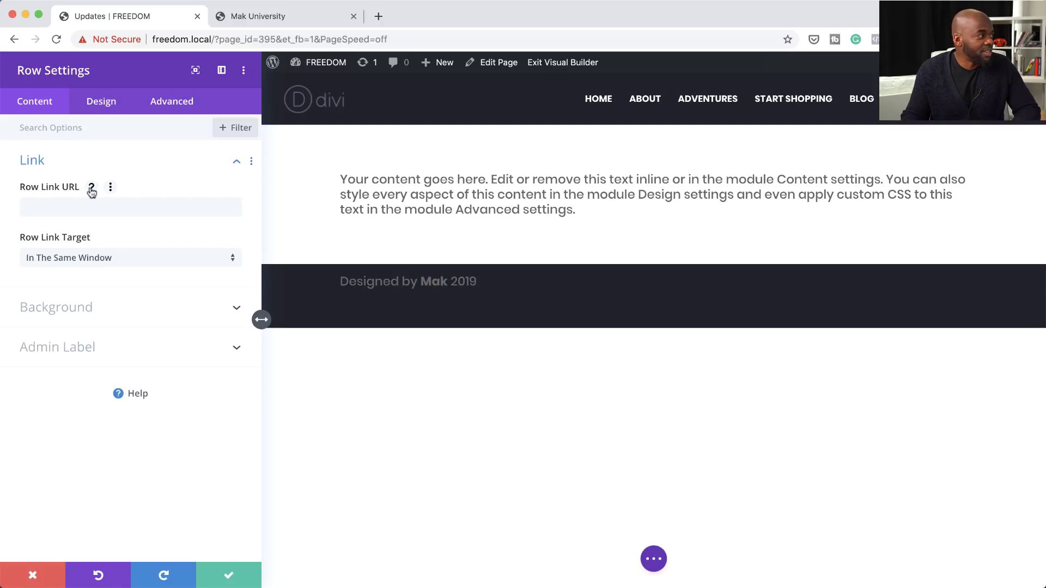
click(92, 188)
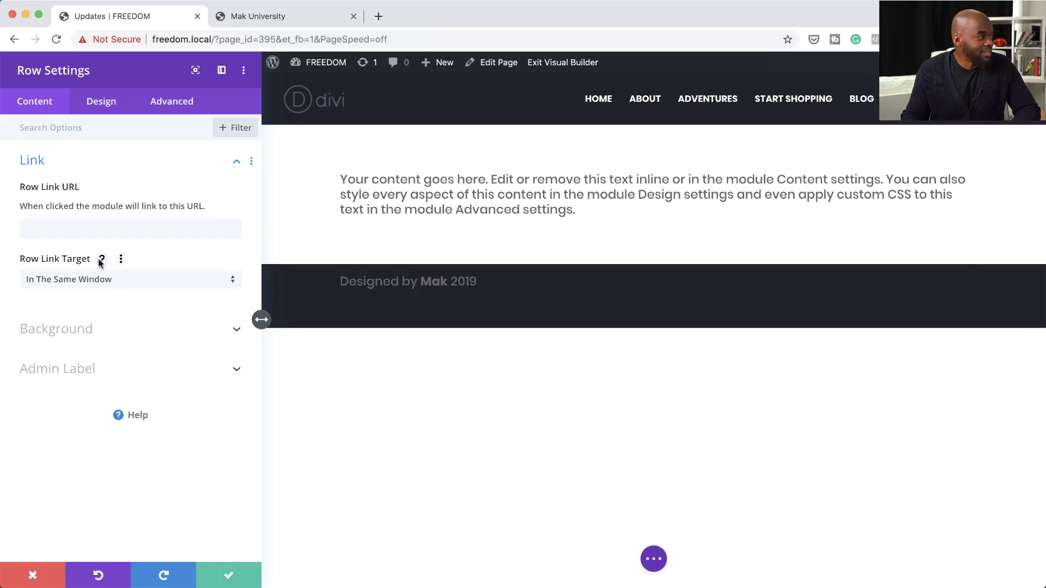
click(103, 261)
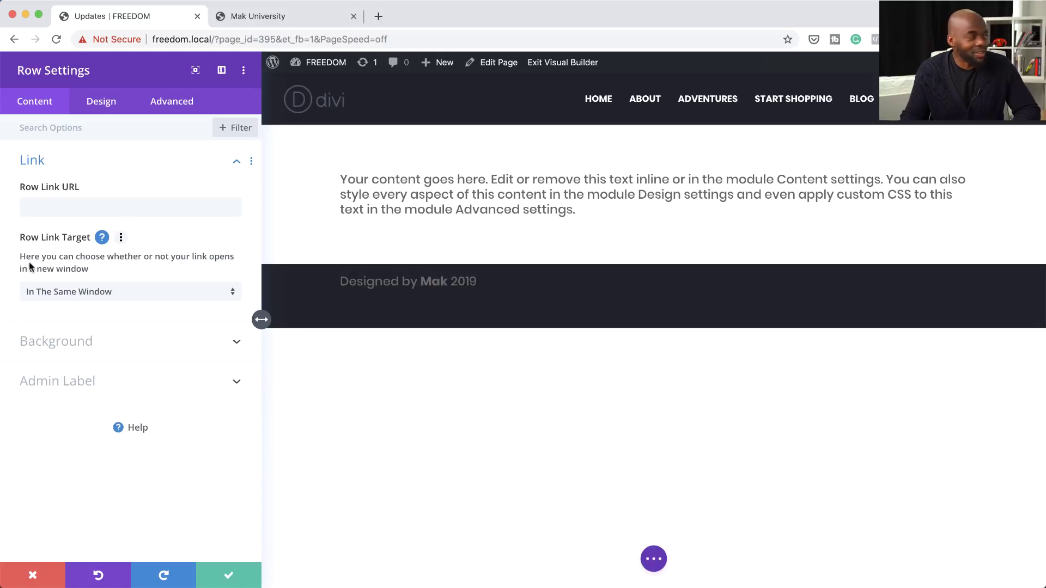
click(103, 341)
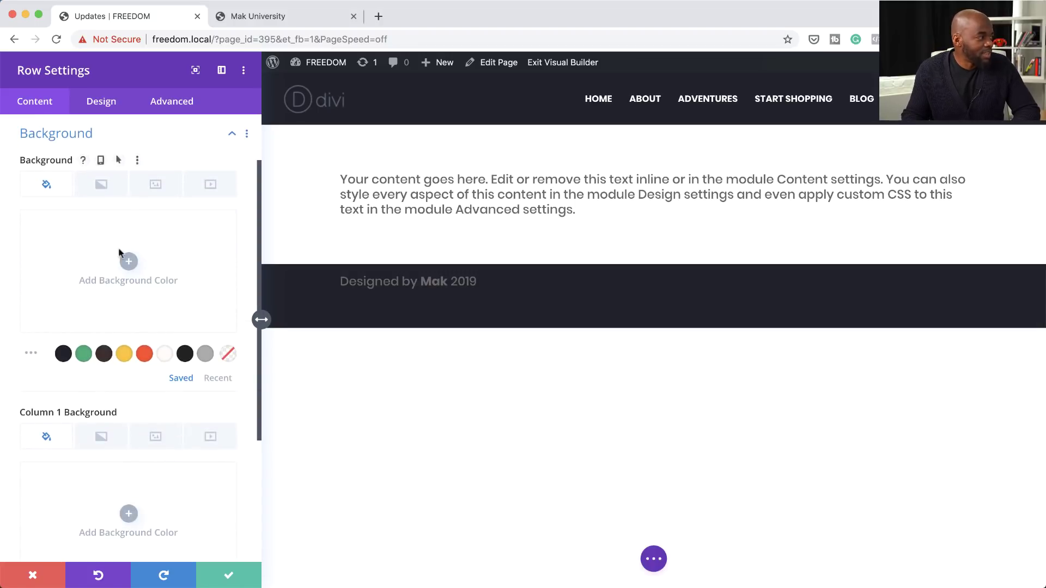
click(87, 161)
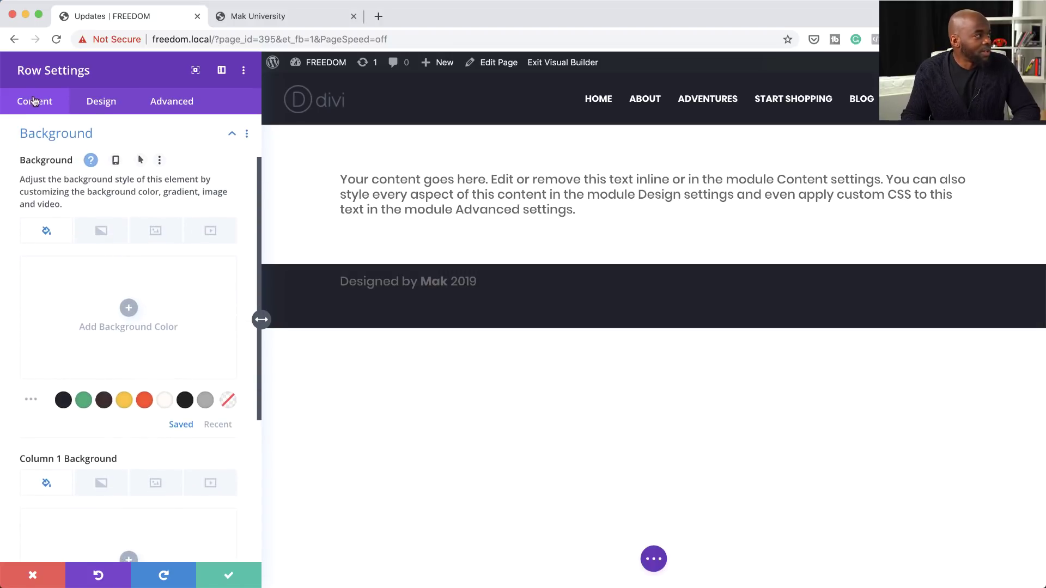
- Show the description of the row's box shadow option and view the row help videos
click(100, 102)
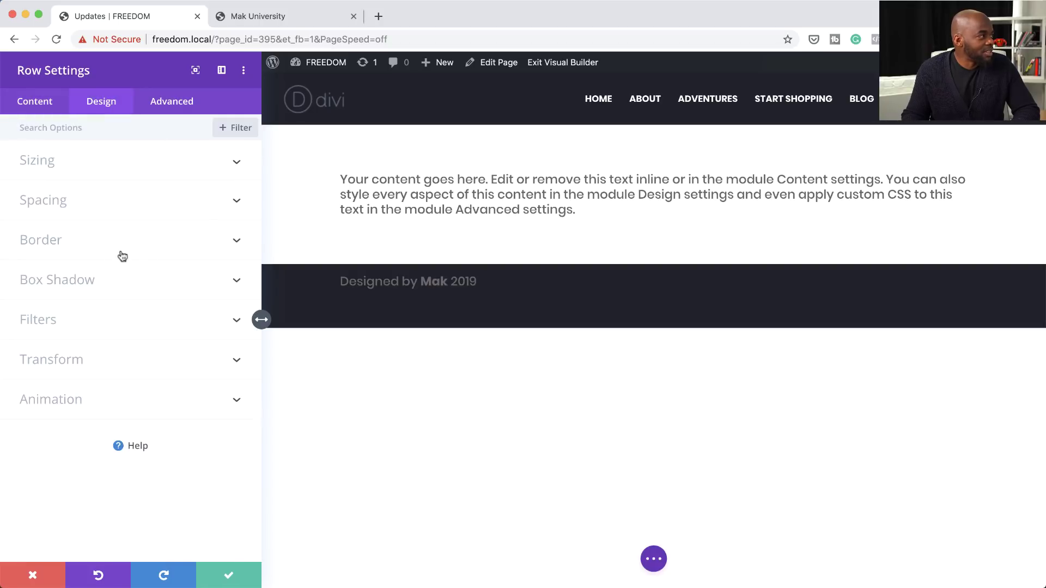
click(75, 293)
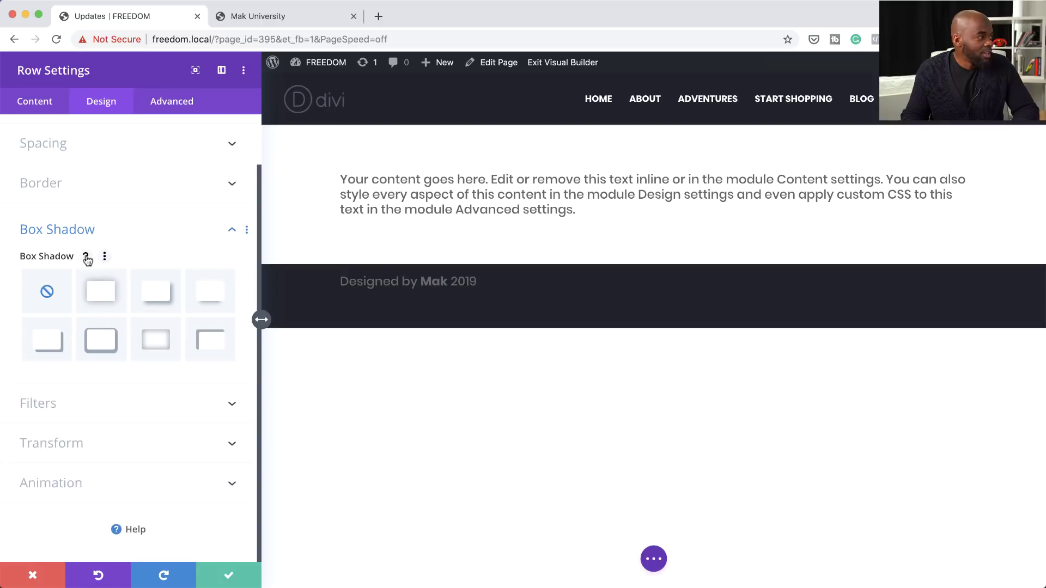
click(85, 256)
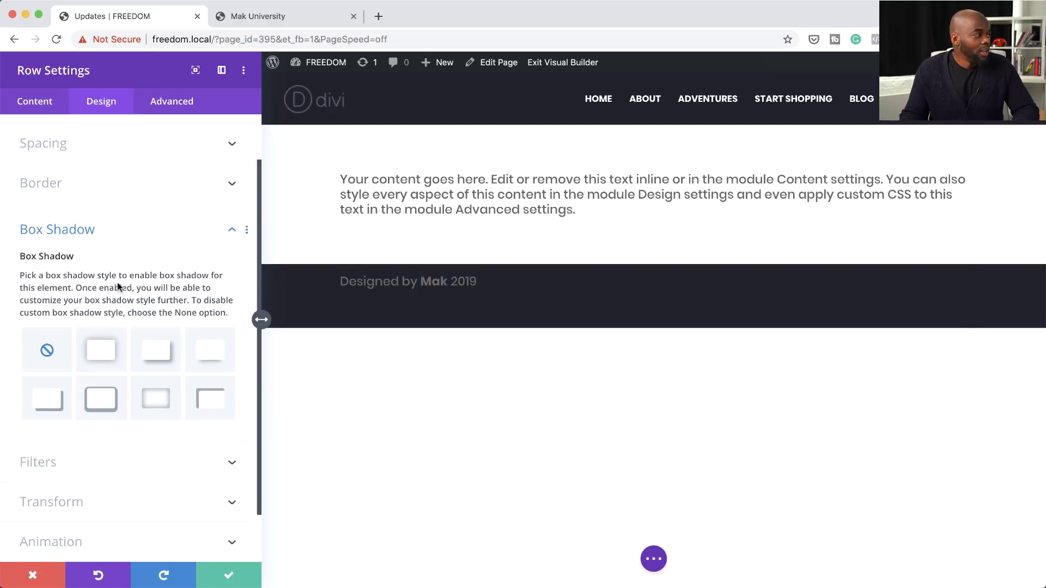
scroll(170, 323, down, 2)
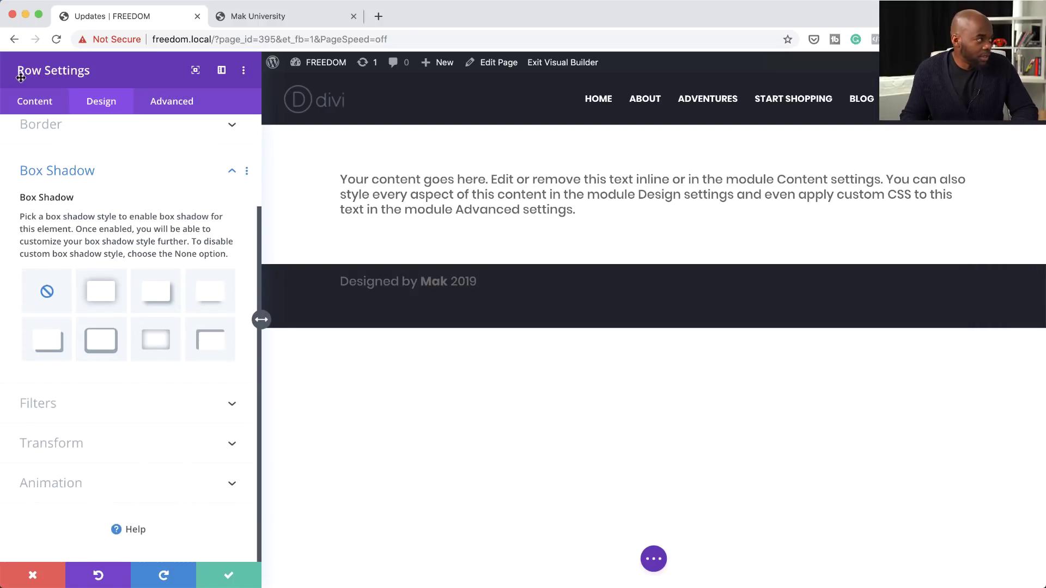
click(118, 533)
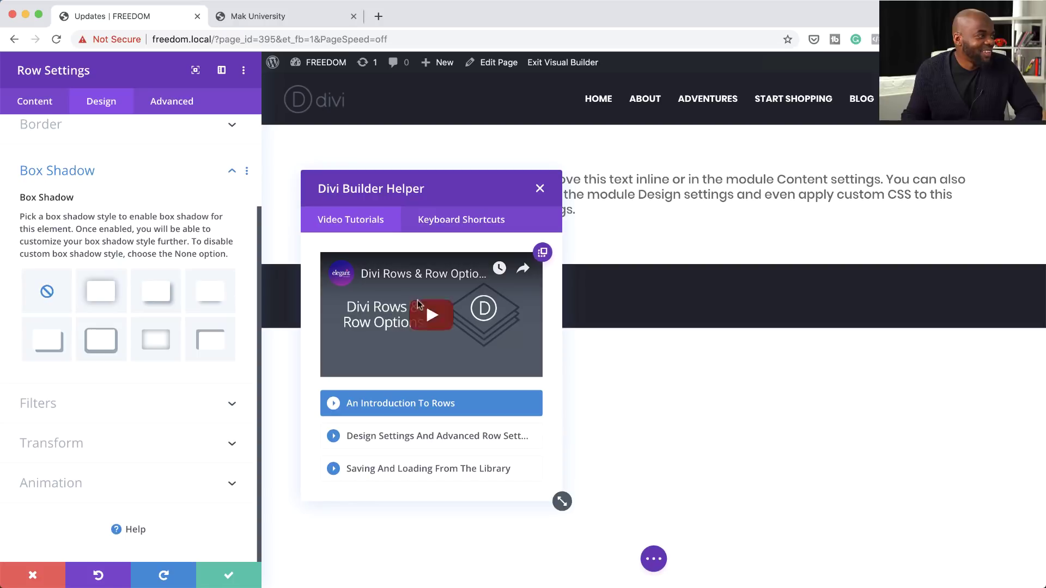
click(539, 188)
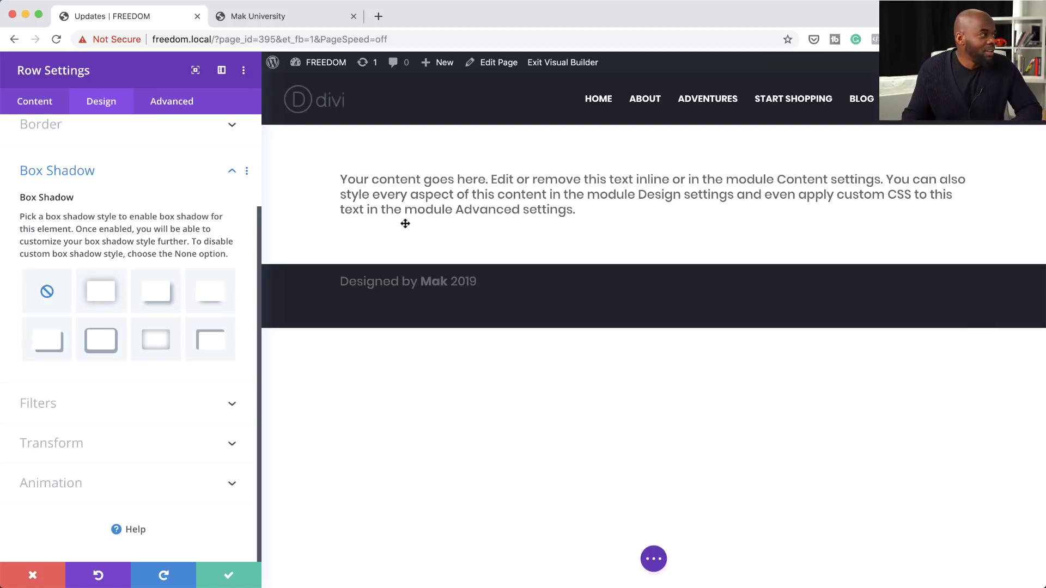
- View the copy, paste, reset and extend actions for the Box Shadow styles and the actions for the whole row
click(248, 173)
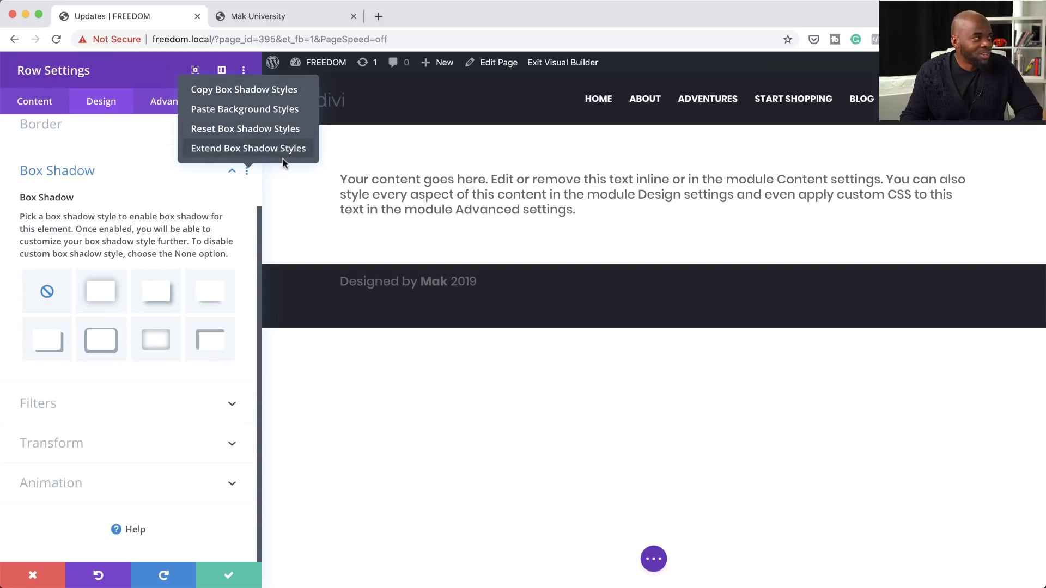
click(271, 194)
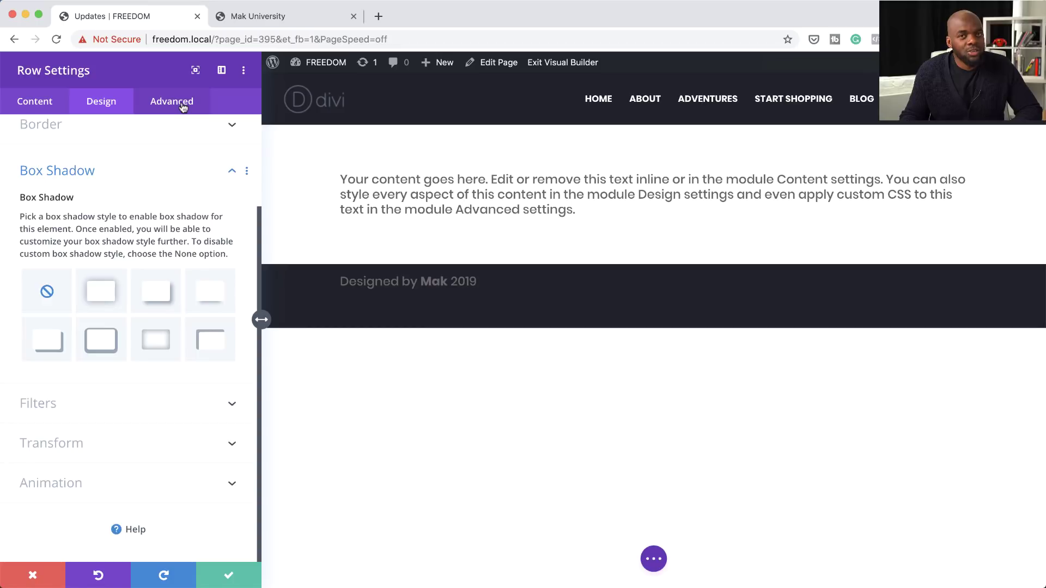
right_click(175, 167)
right_click(133, 170)
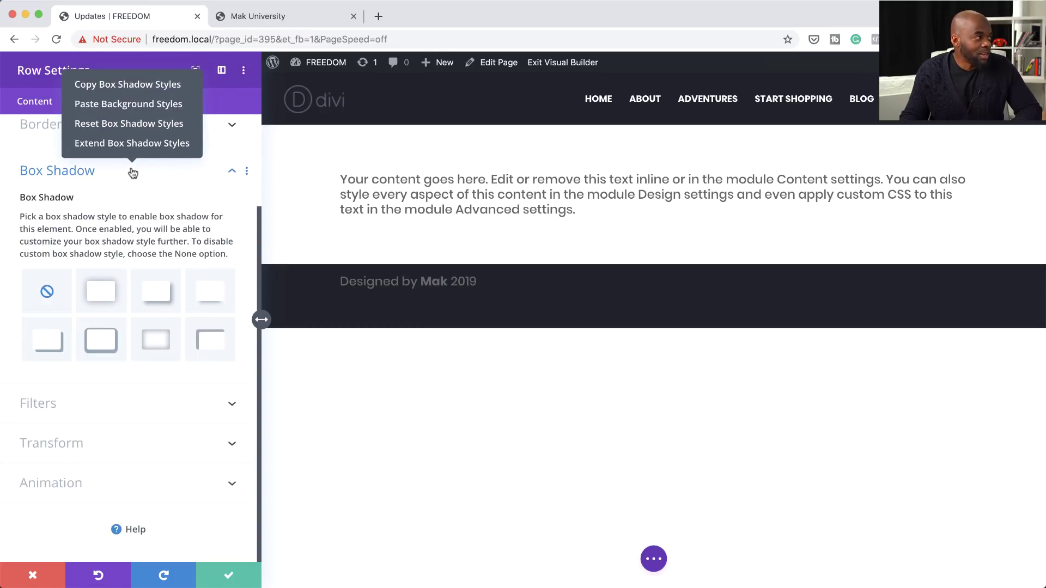
click(279, 166)
click(247, 171)
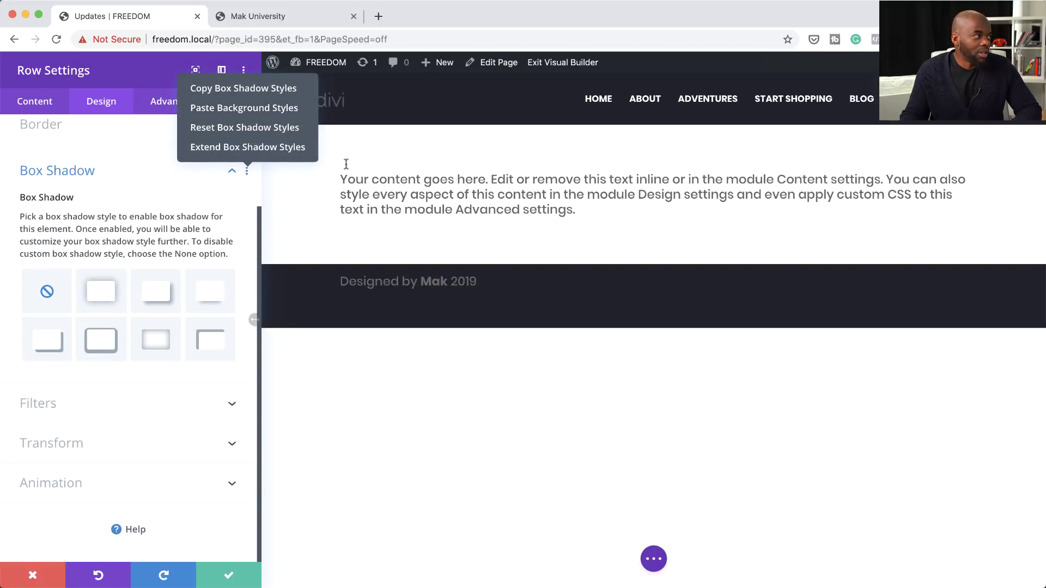
click(419, 170)
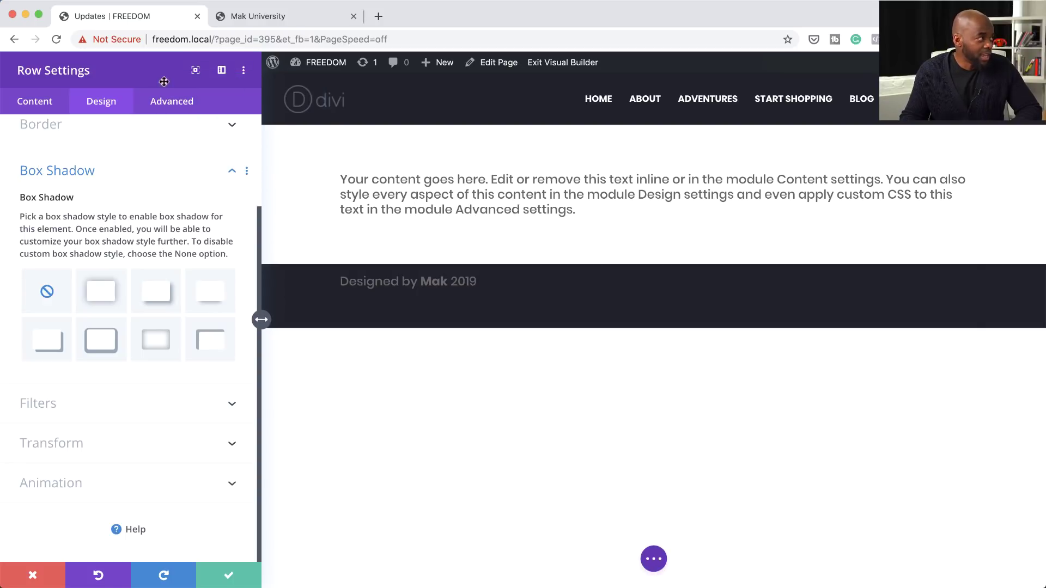
click(244, 72)
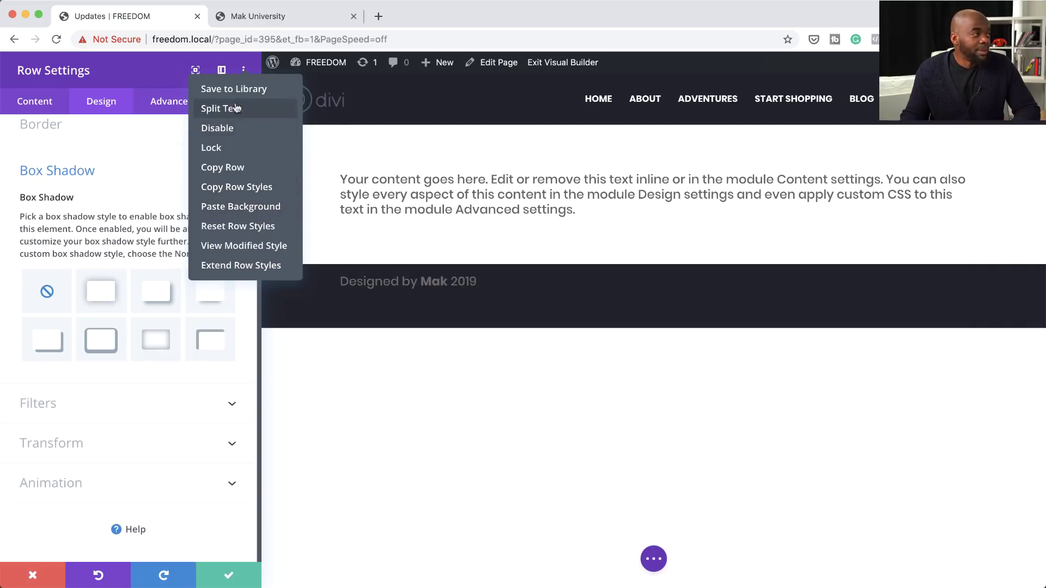
click(399, 156)
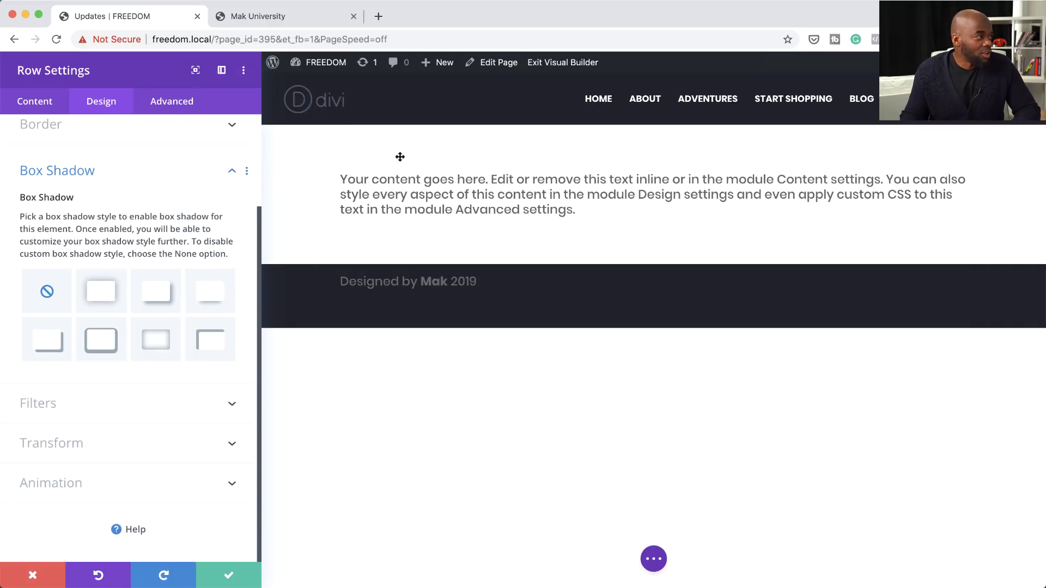
- Save and close the row settings, and insert an Audio module below the text module
click(228, 574)
mouse_move(474, 200)
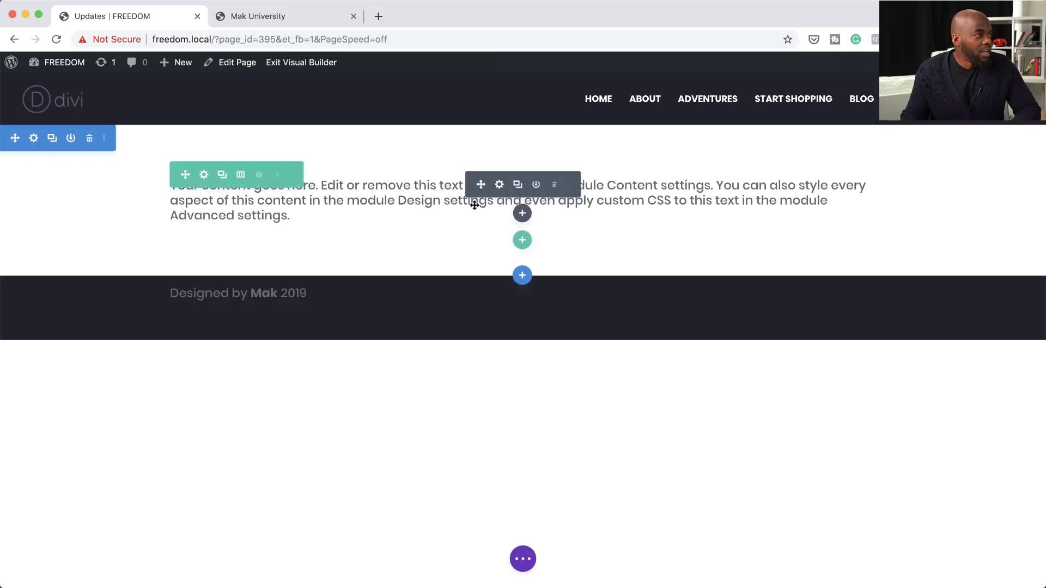
click(522, 216)
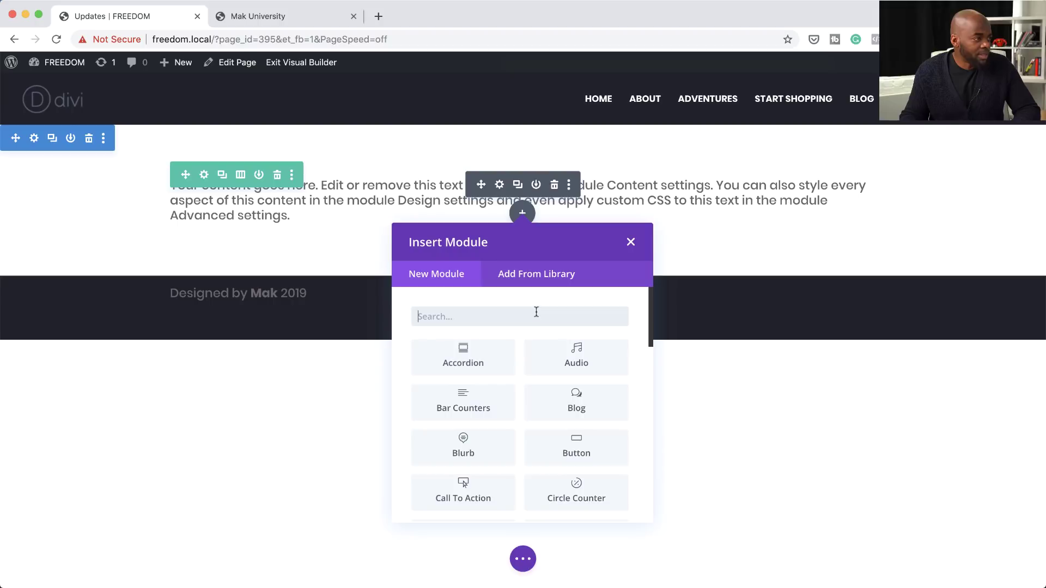
click(591, 364)
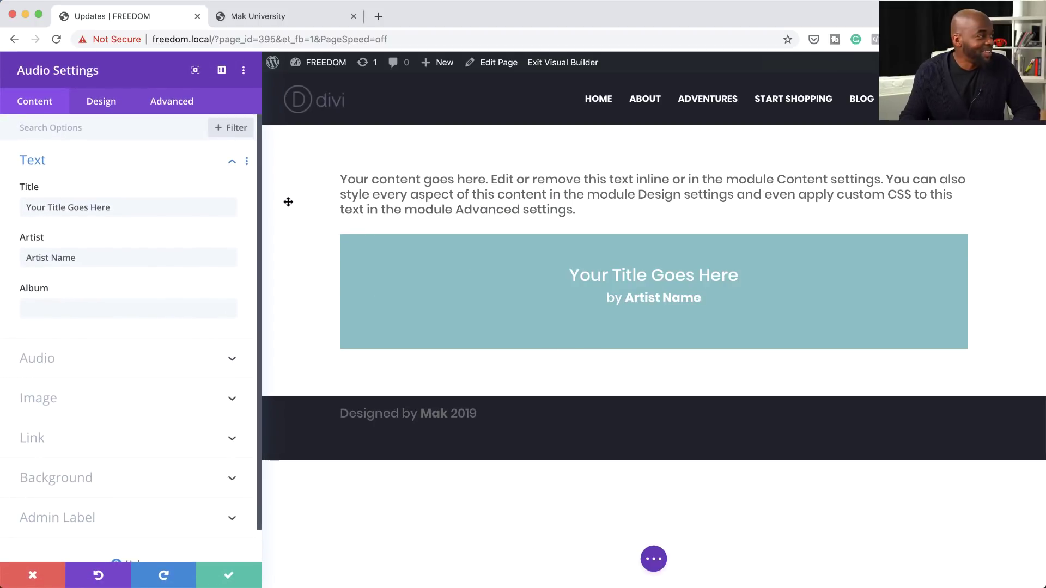
- View the copy, paste and reset actions for the Audio module's Text and Audio options and the whole module, and close its settings
click(247, 163)
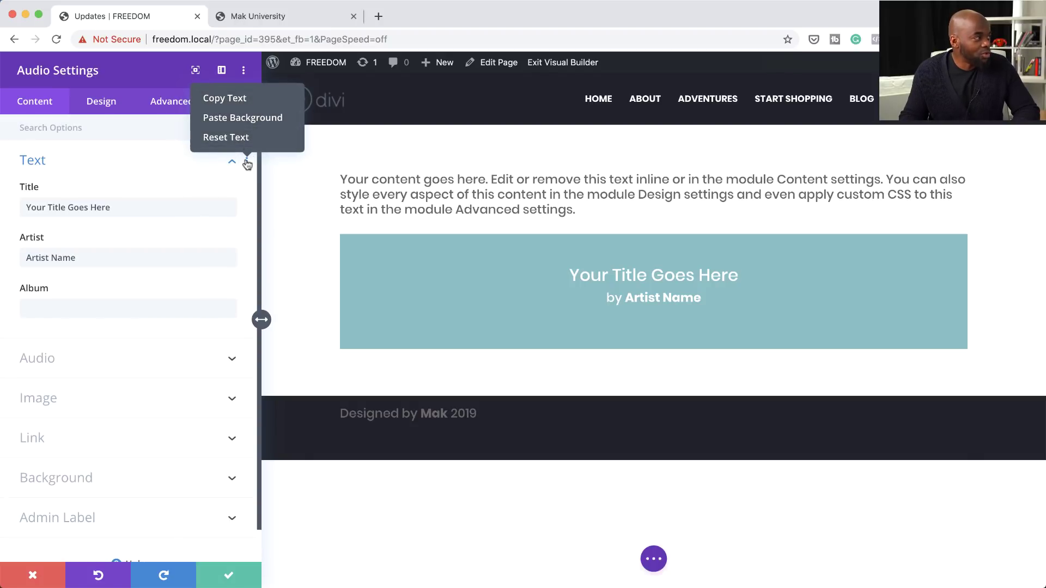
click(82, 363)
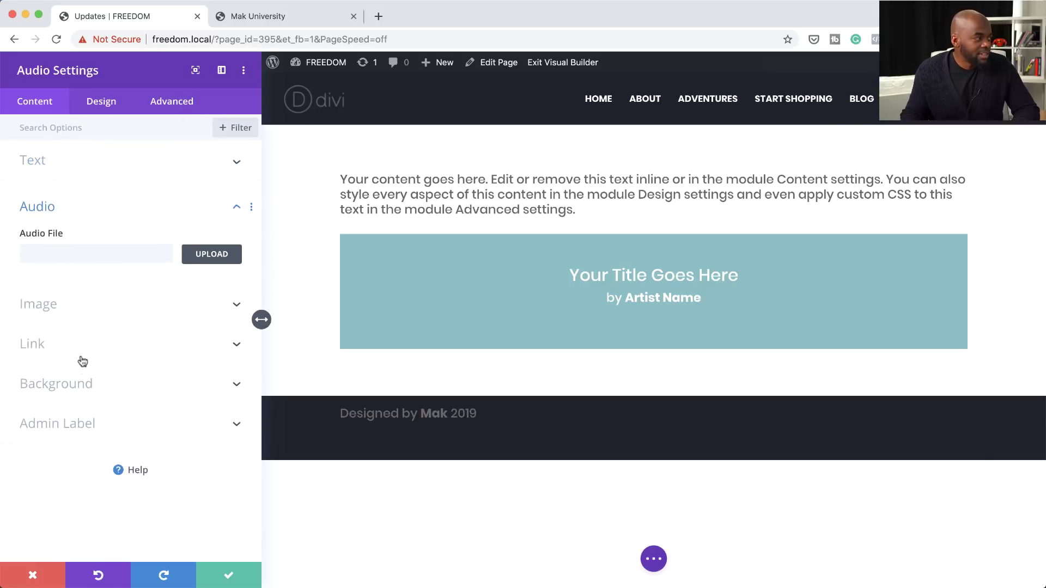
click(253, 211)
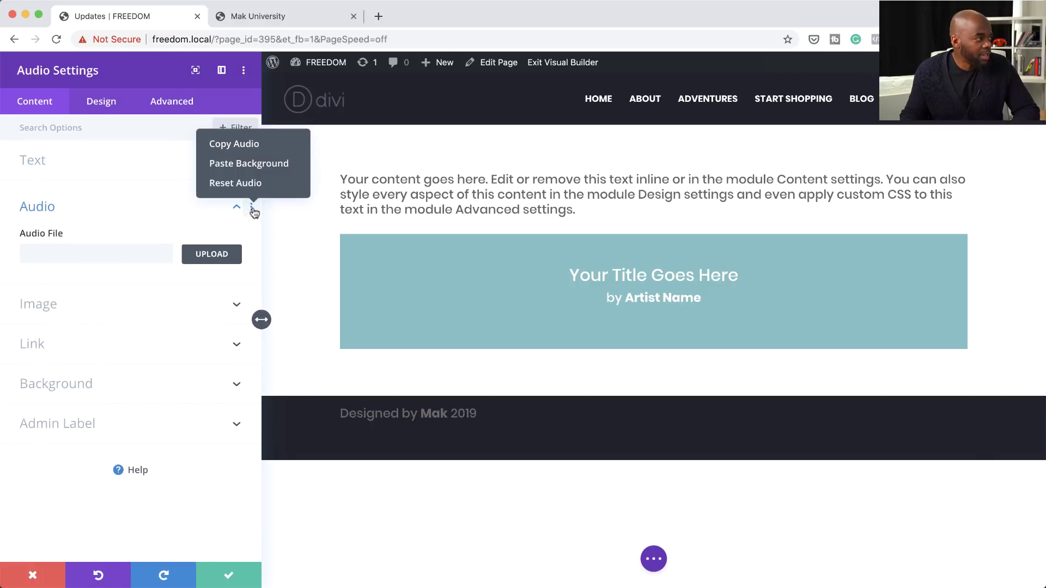
click(243, 71)
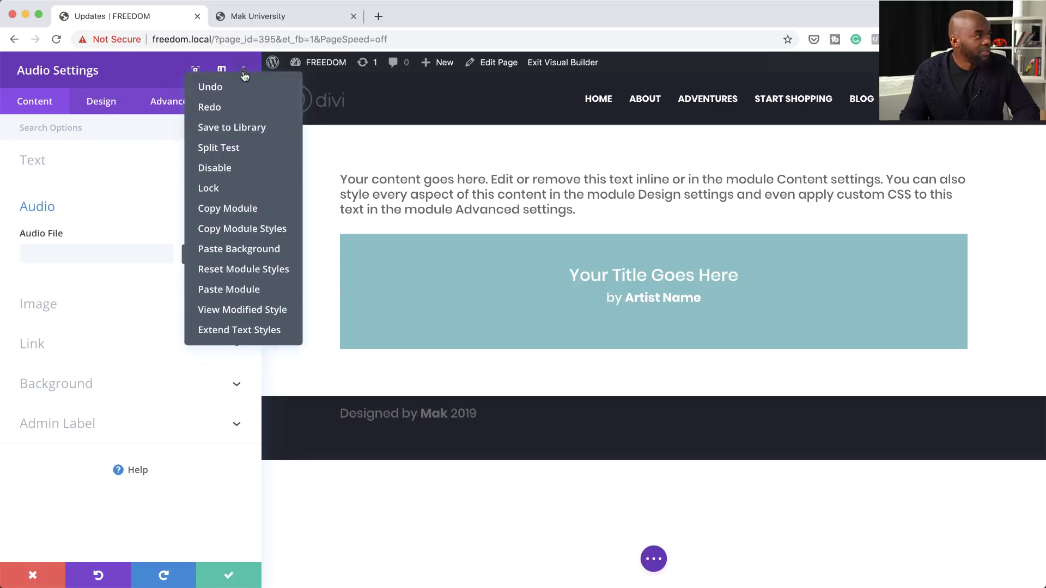
click(215, 566)
click(223, 574)
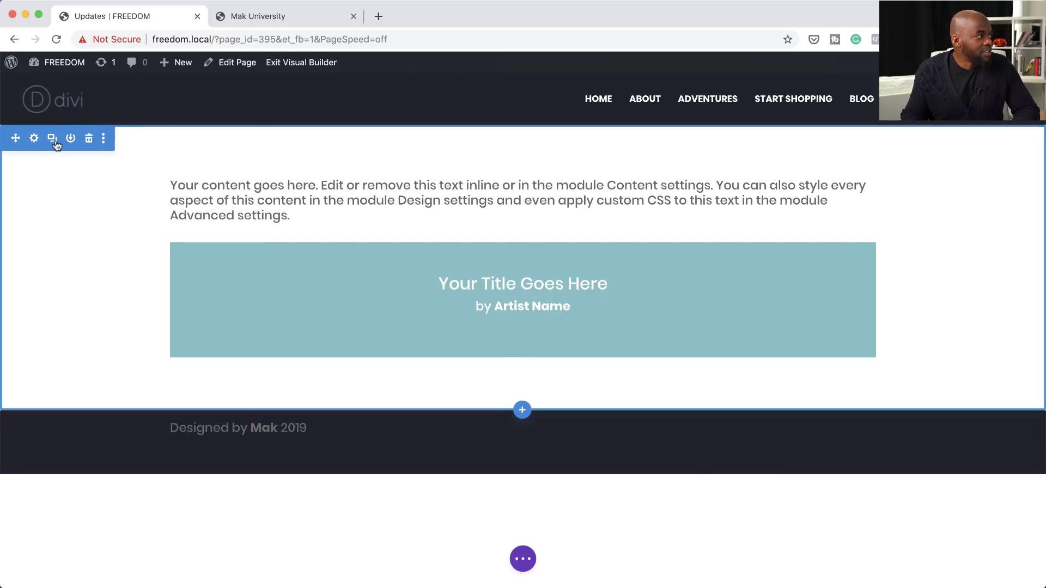
- Lock the section that holds the text and audio modules
click(104, 139)
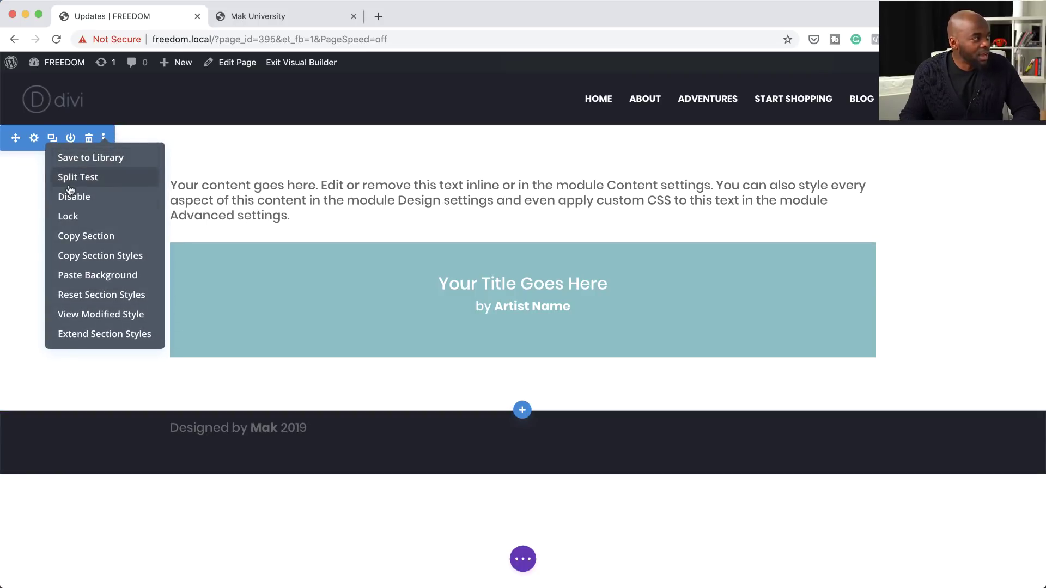
click(89, 216)
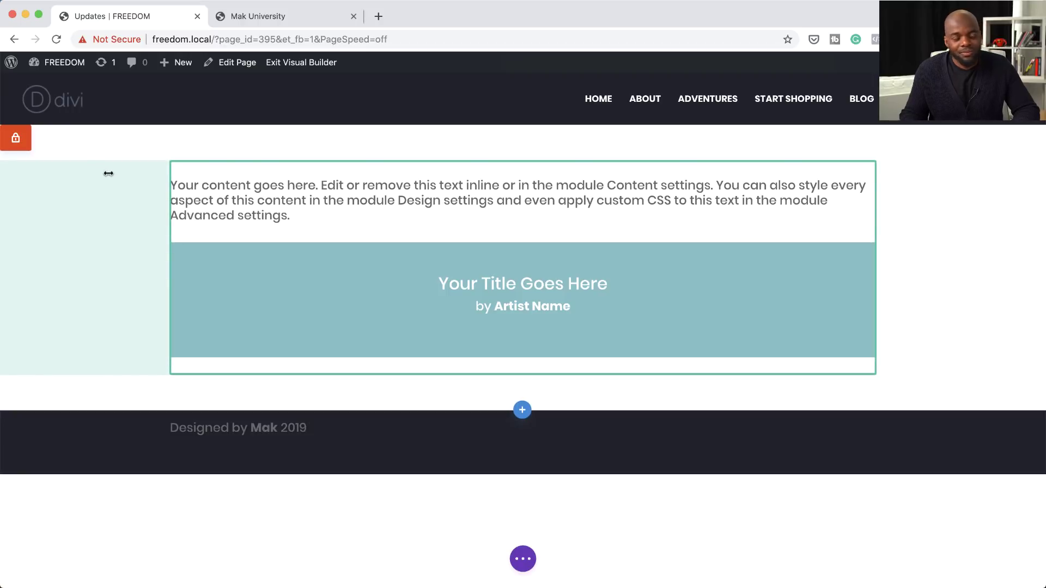
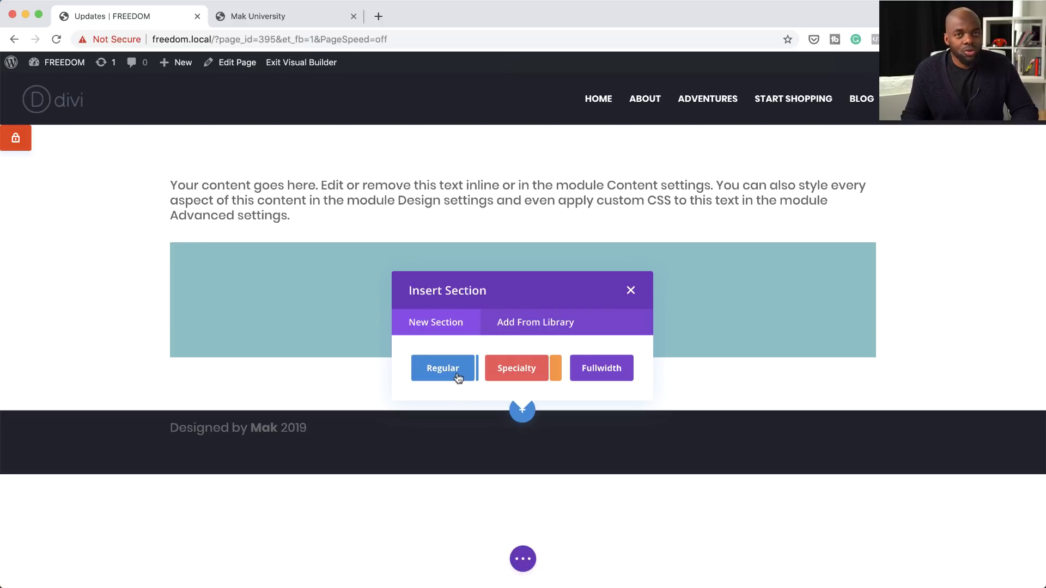
- Insert a regular section with a single-column row and a Contact Form module below the locked section
click(457, 378)
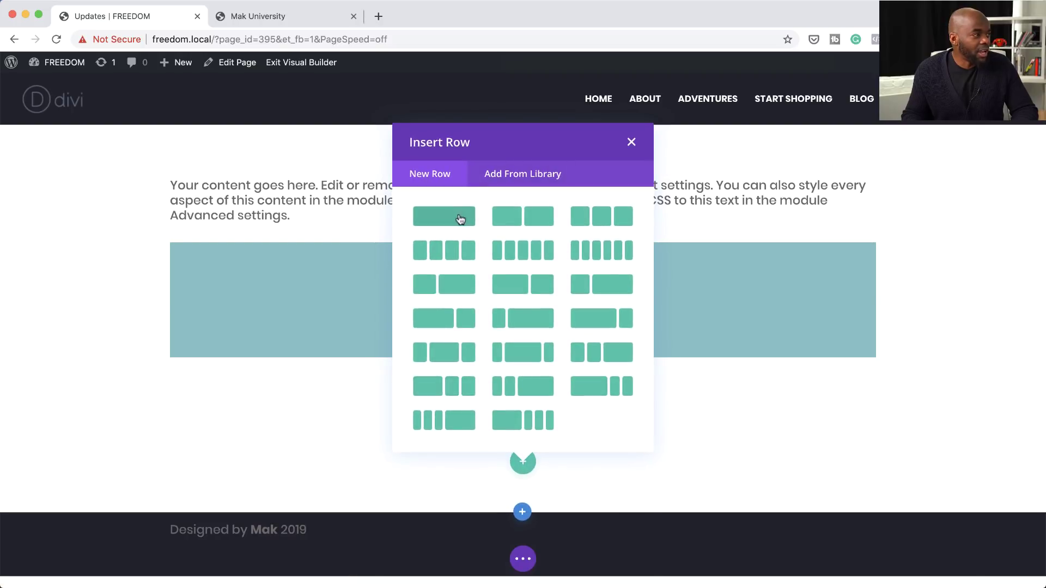
click(460, 218)
click(474, 185)
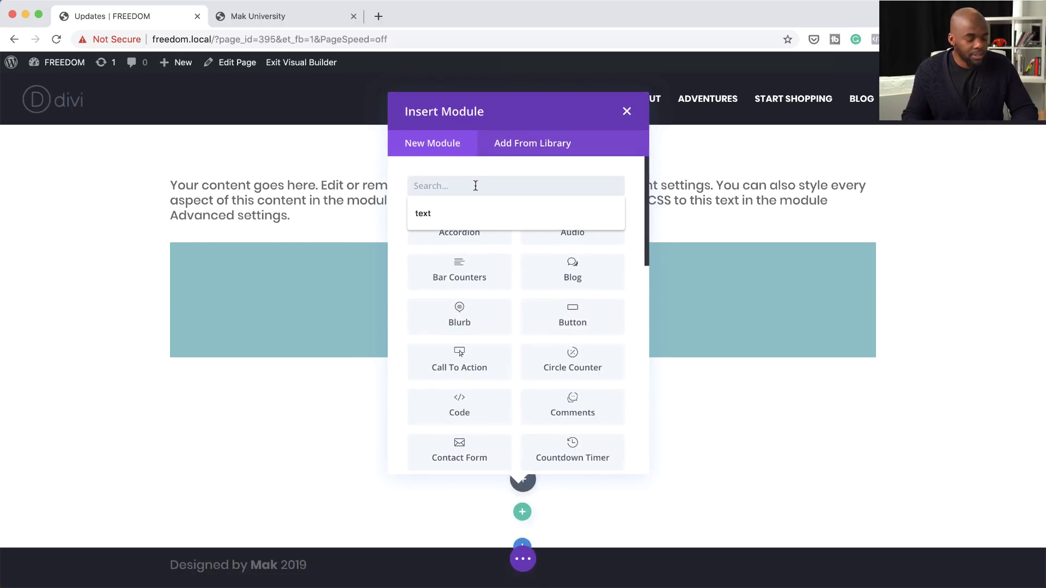
text(contact)
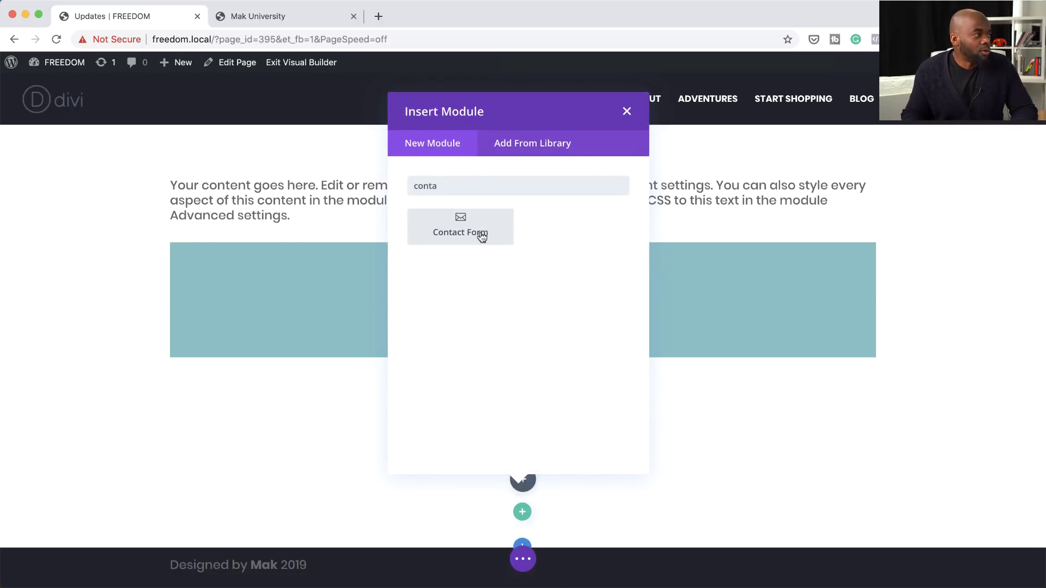
click(477, 231)
scroll(657, 364, down, 5)
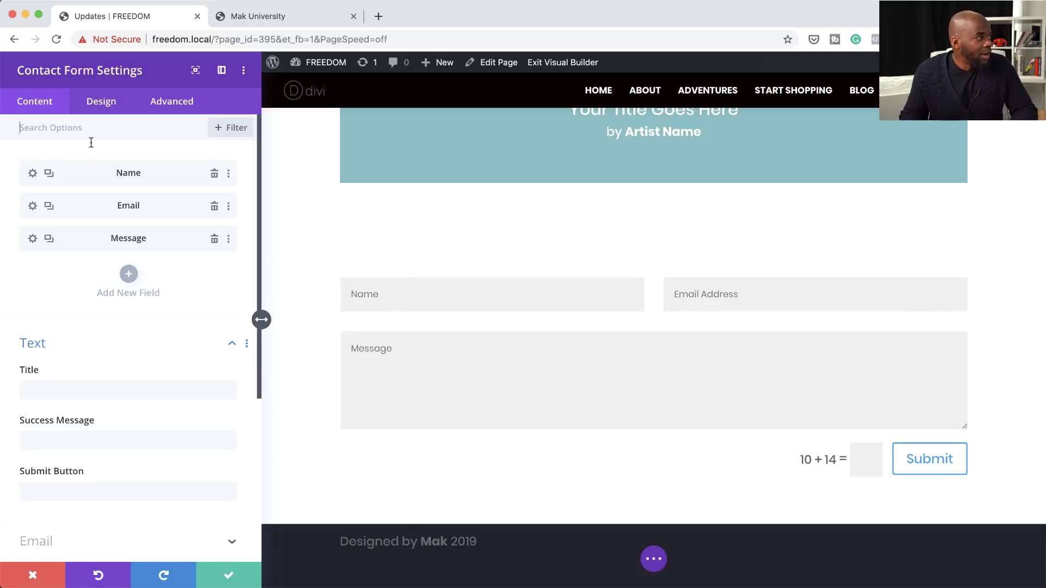
- View the contact form's Fields design options and close the settings without changes
click(101, 103)
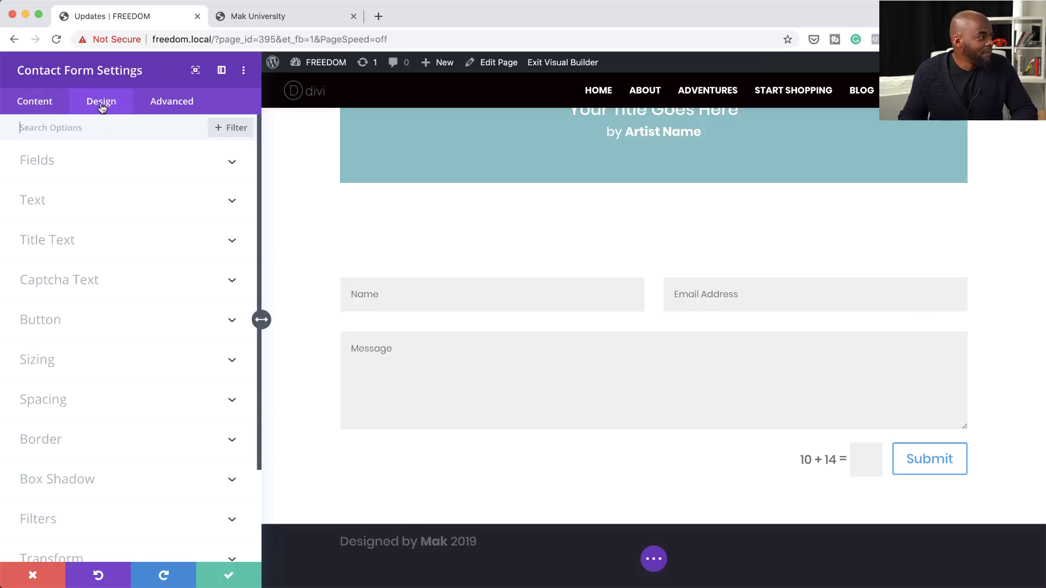
click(64, 167)
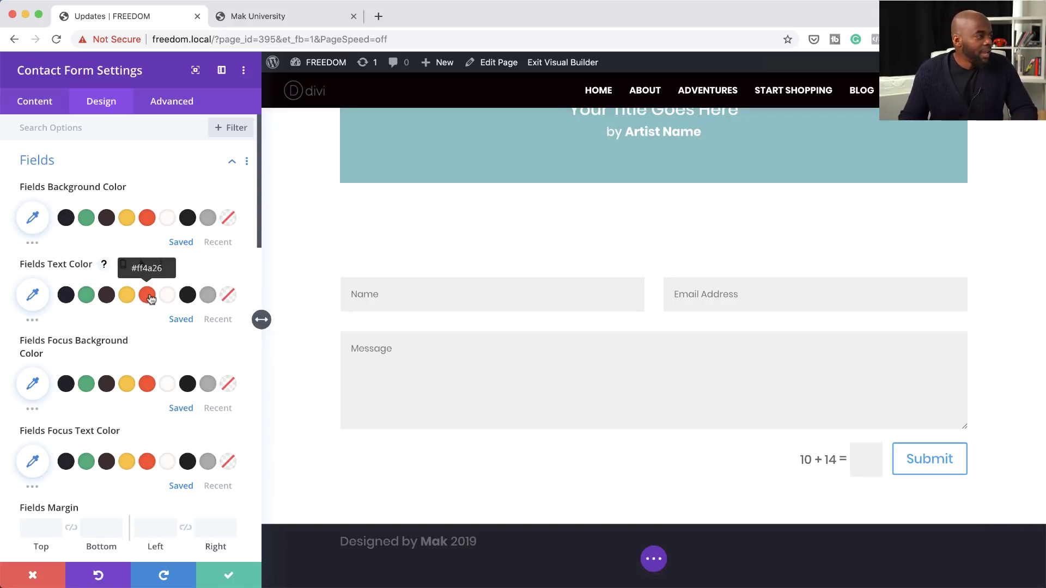
click(33, 578)
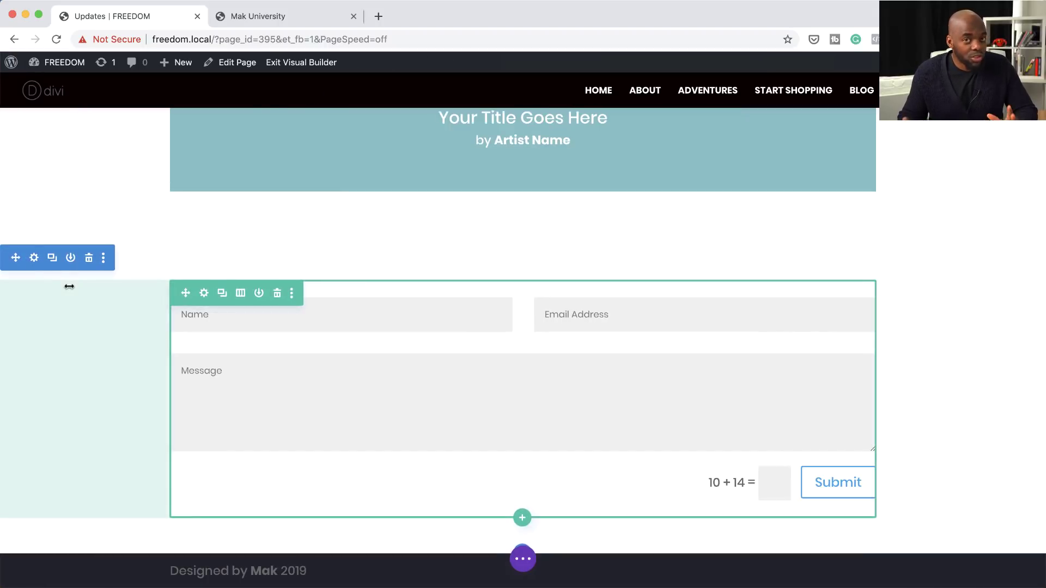
- Set the contact form section's background to the saved dark brown color and save the section settings
click(33, 258)
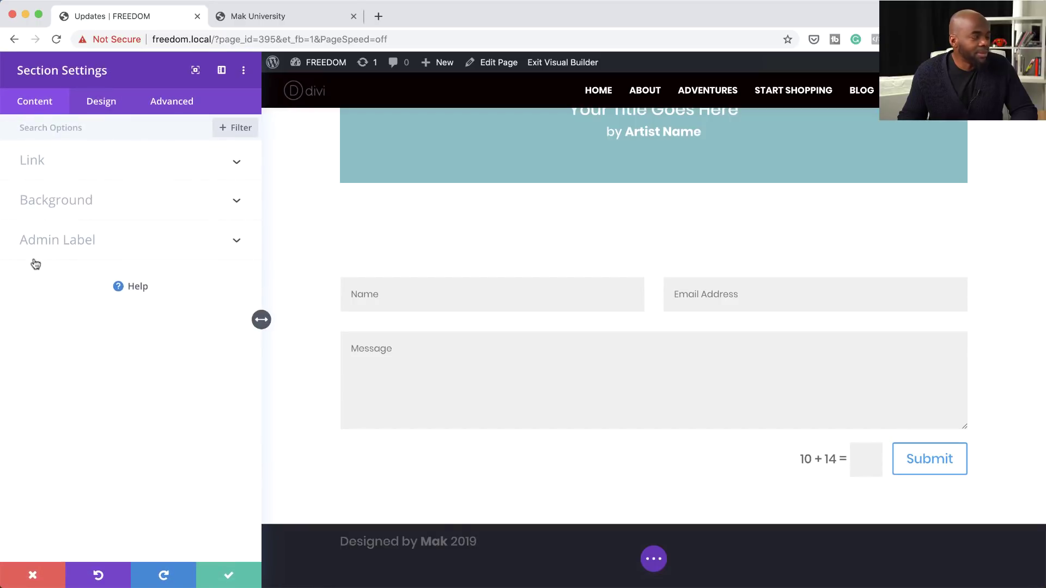
click(56, 200)
click(102, 414)
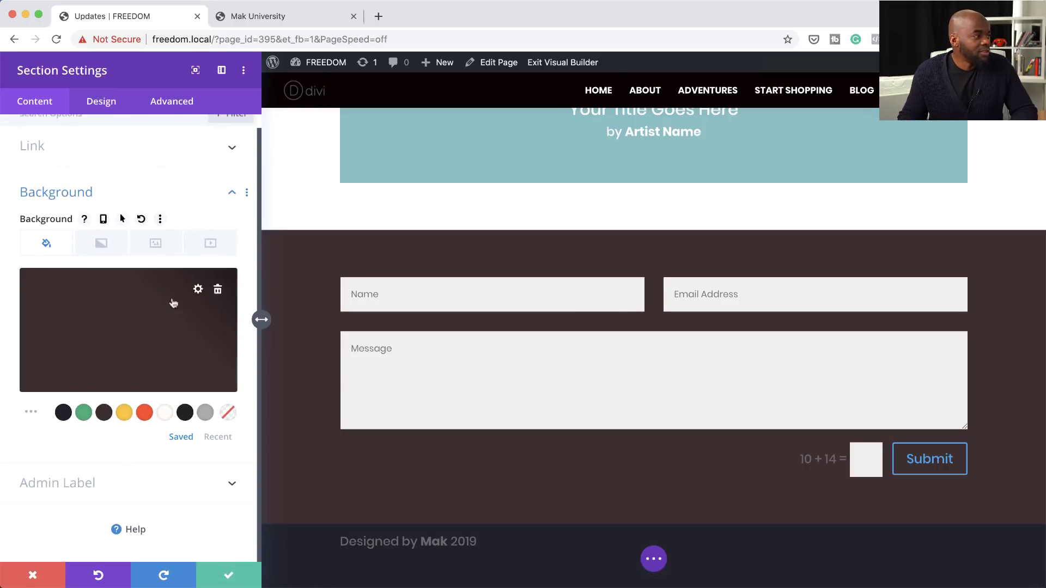
click(228, 577)
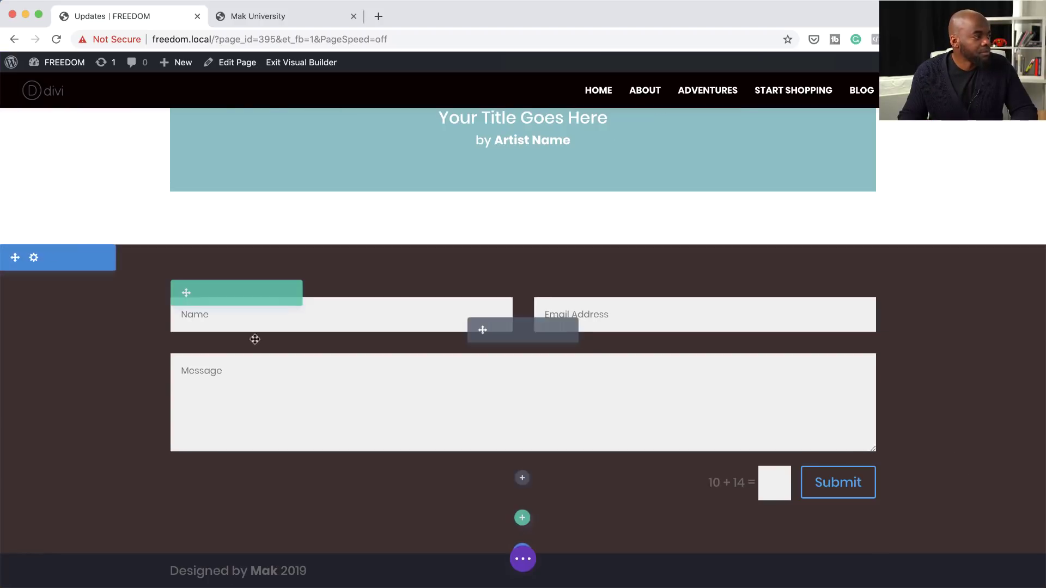
- Set the contact form's fields background color to yellow #ffc423 after trying the dark brown and orange-red swatches
click(500, 330)
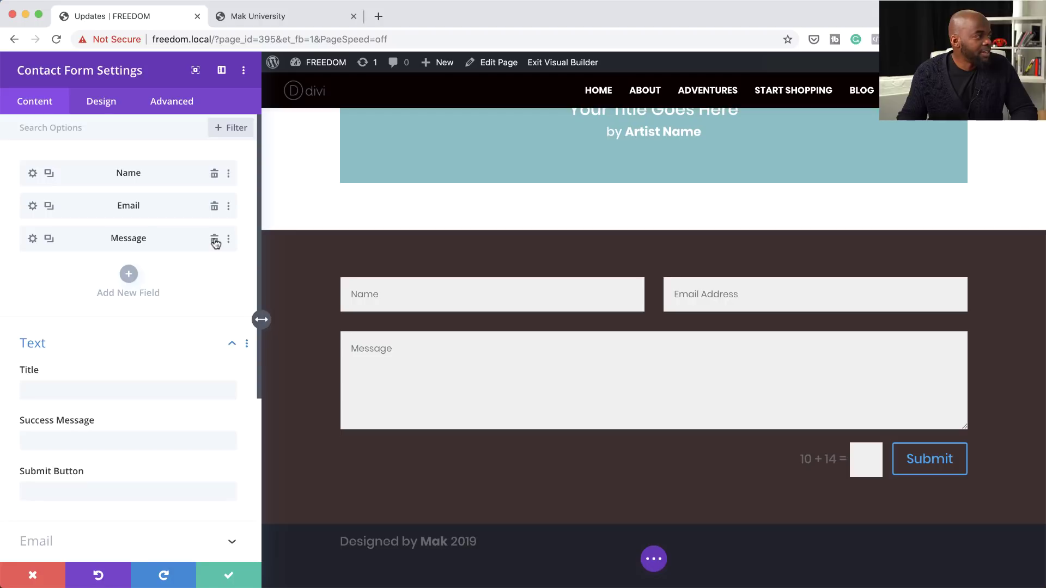
click(103, 105)
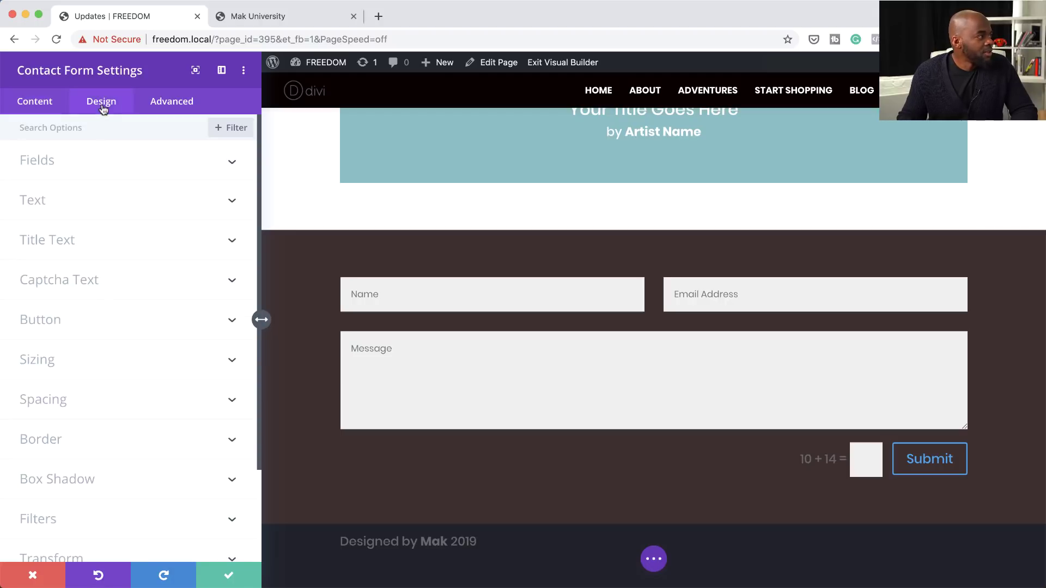
click(63, 164)
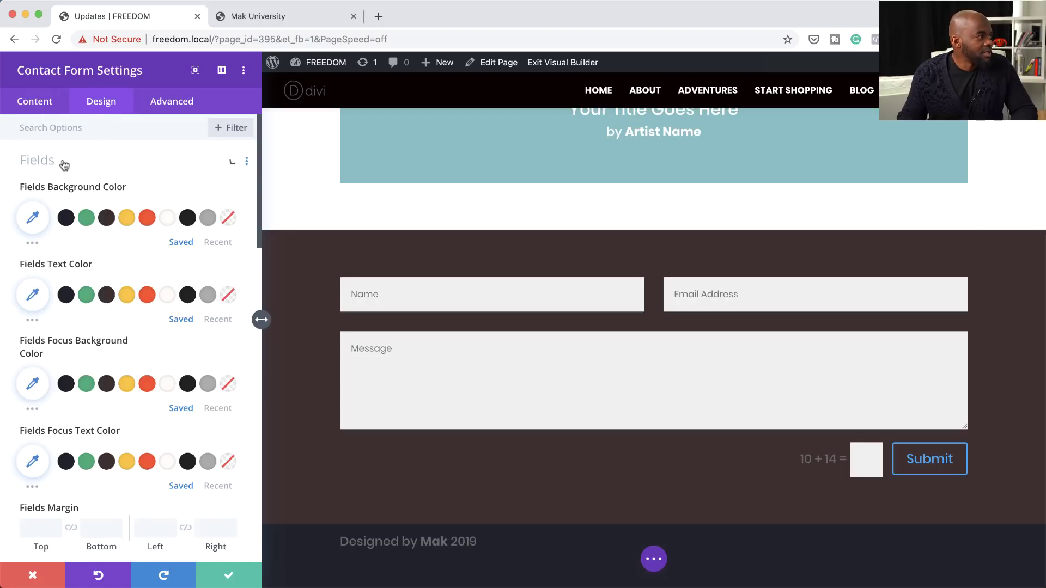
click(107, 219)
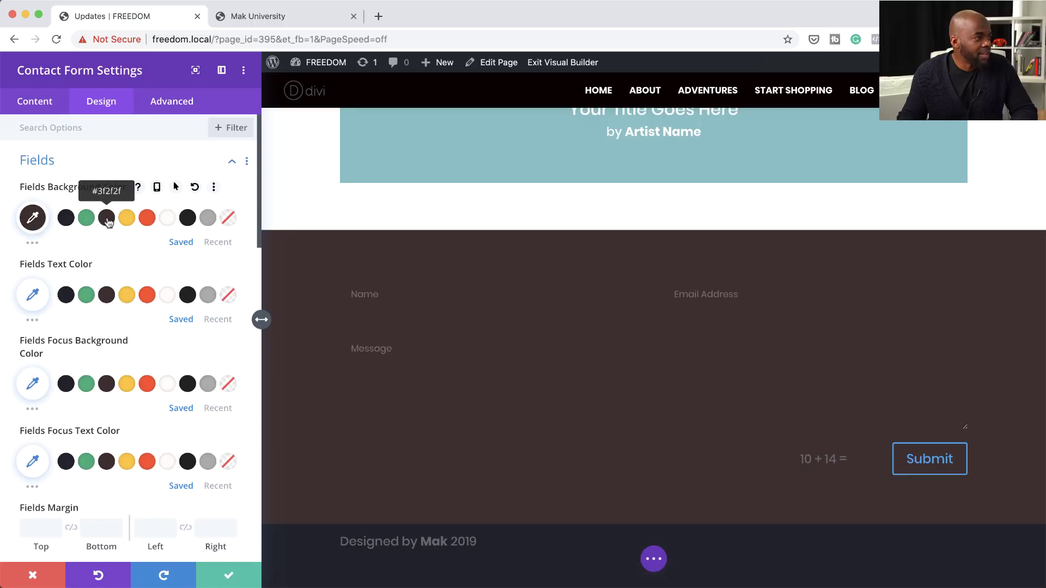
click(148, 219)
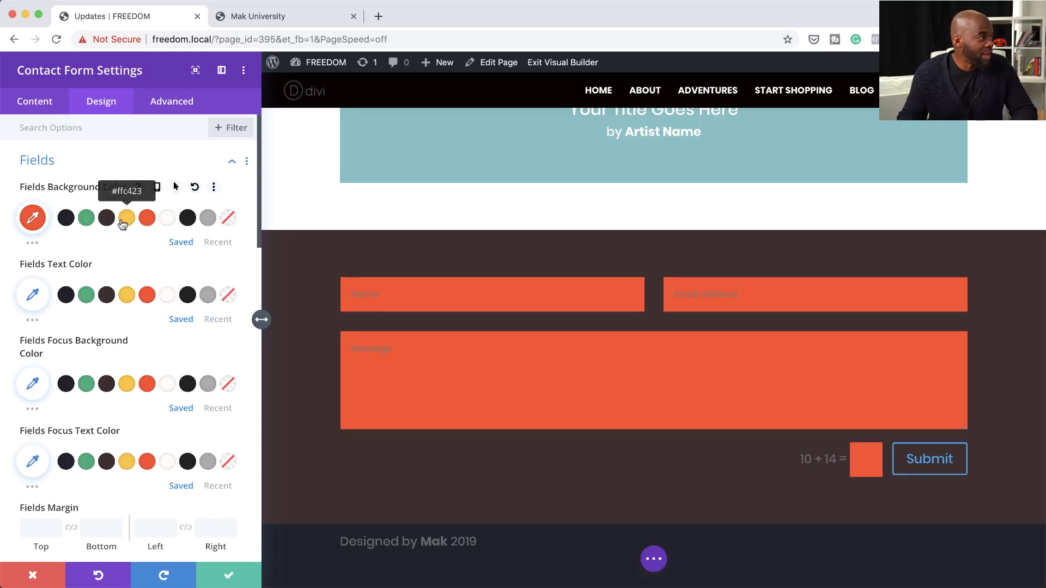
click(127, 219)
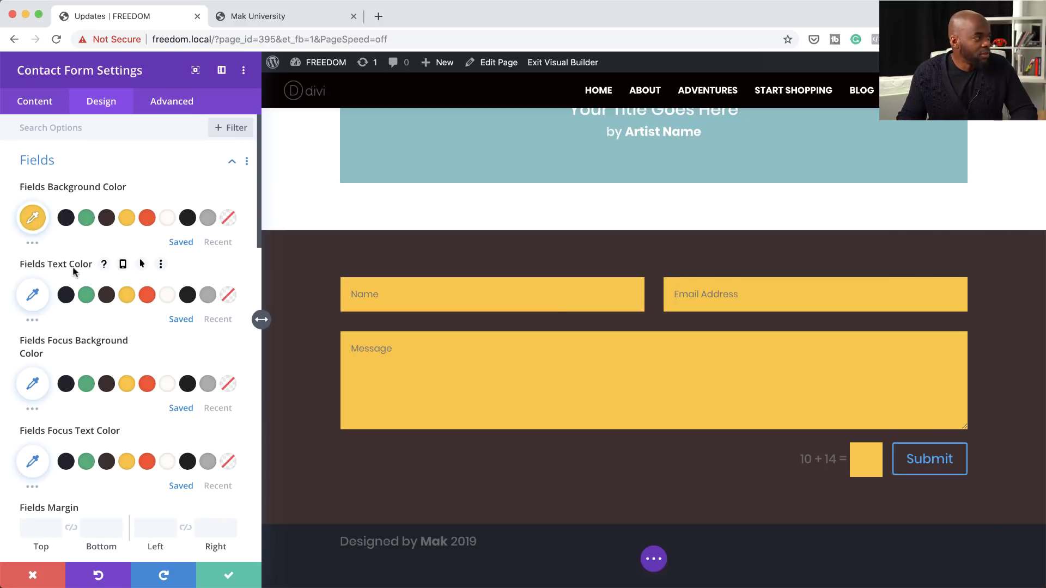
- Set the contact form's fields text color to the saved near-black color, comparing it with off-white #fffbf7
click(66, 296)
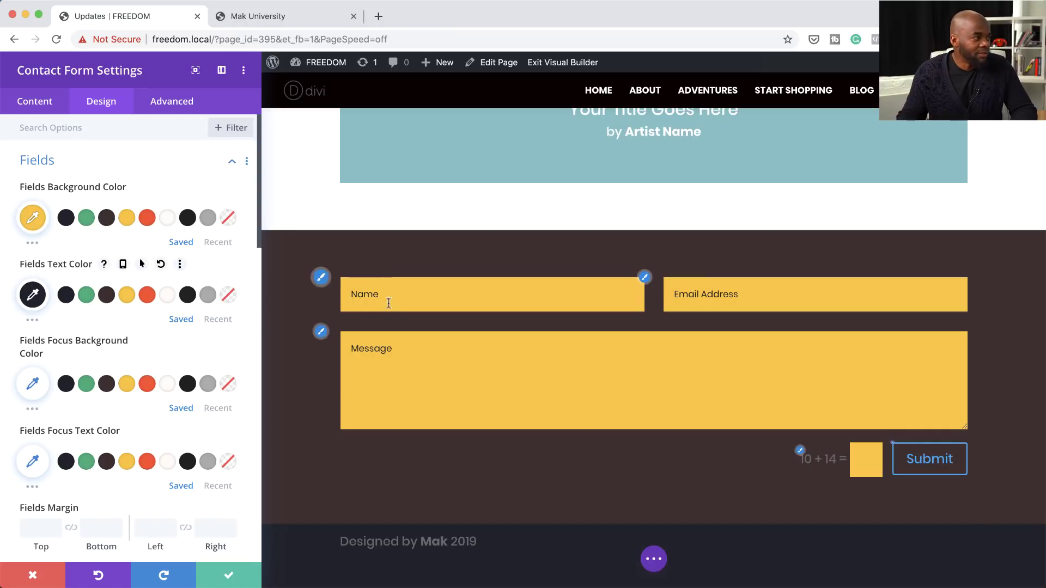
click(167, 295)
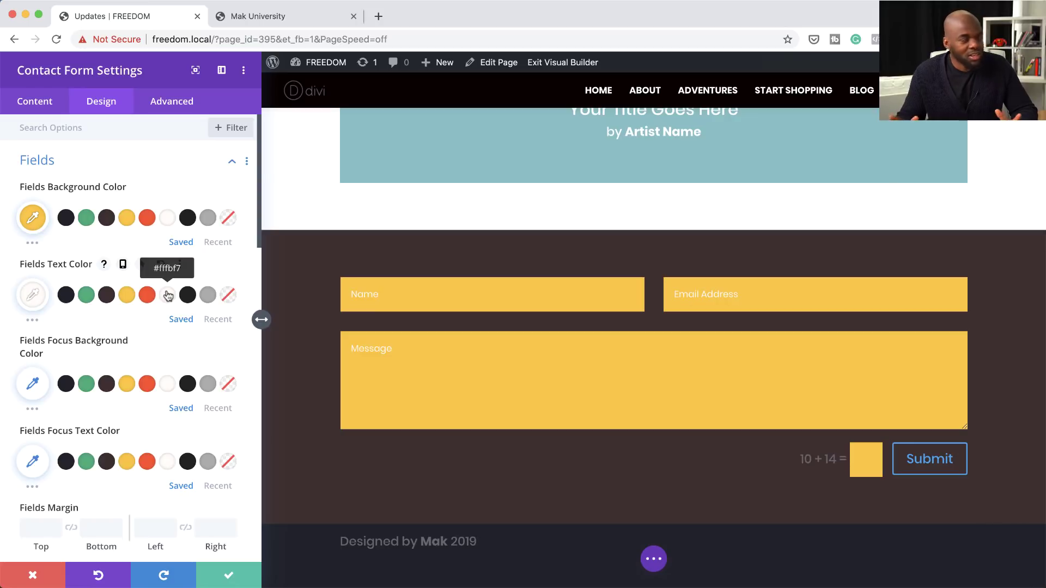
click(66, 295)
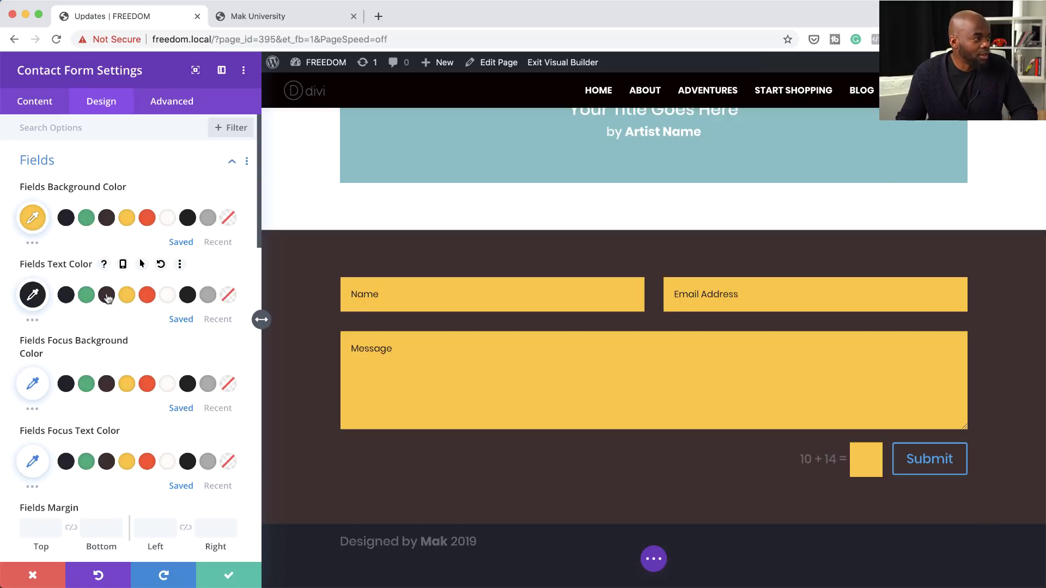
- Enter 20px as the top fields padding, link it with the bottom padding, and adjust both to 19px
scroll(82, 364, down, 2)
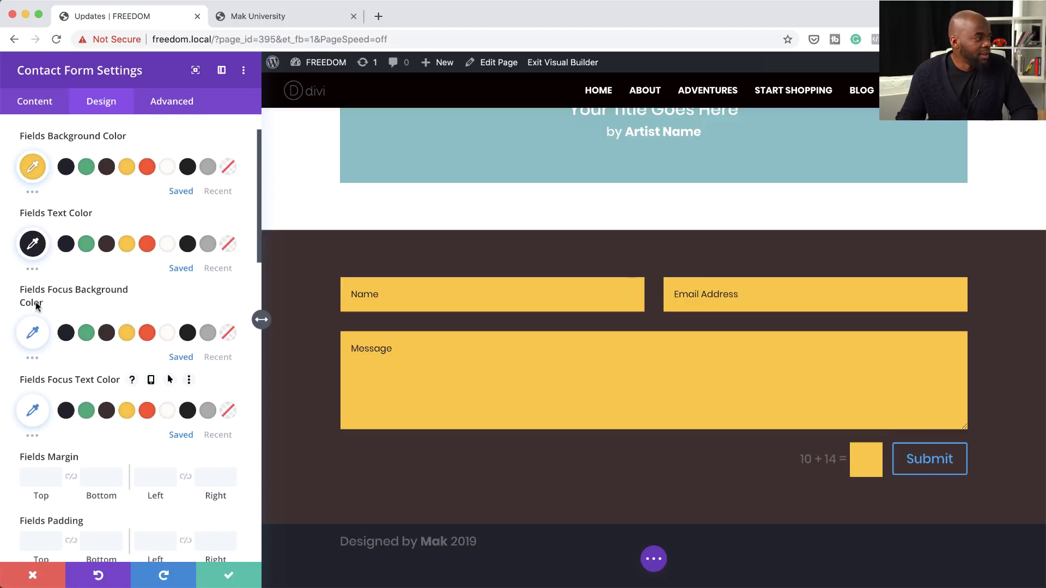
scroll(49, 327, down, 5)
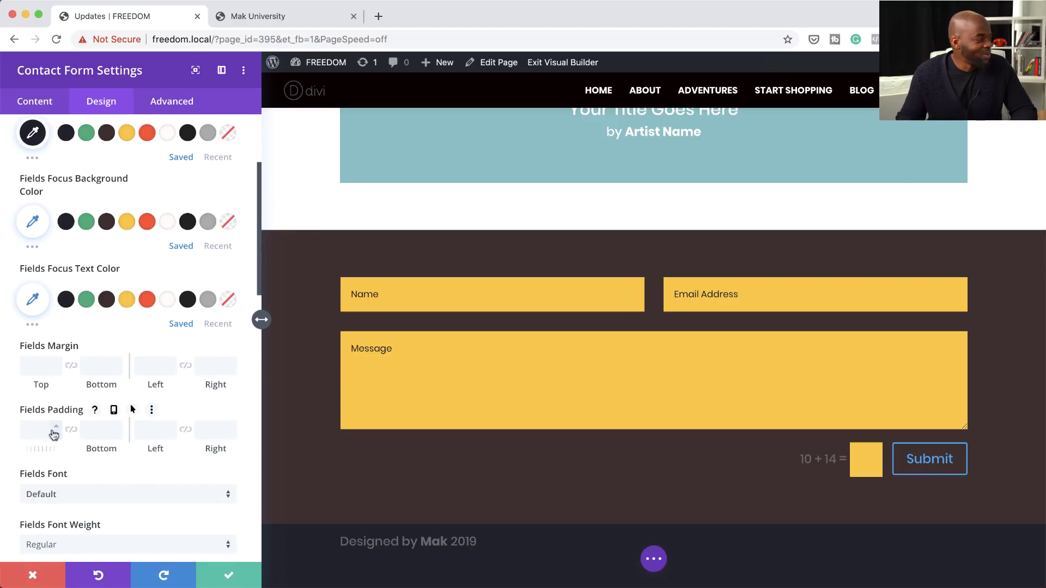
click(30, 431)
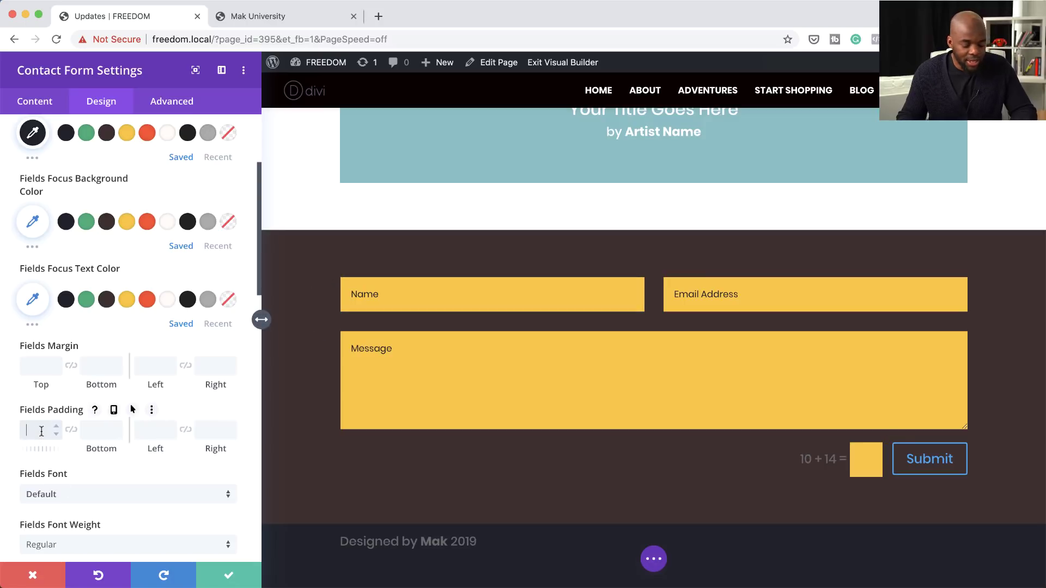
text(px)
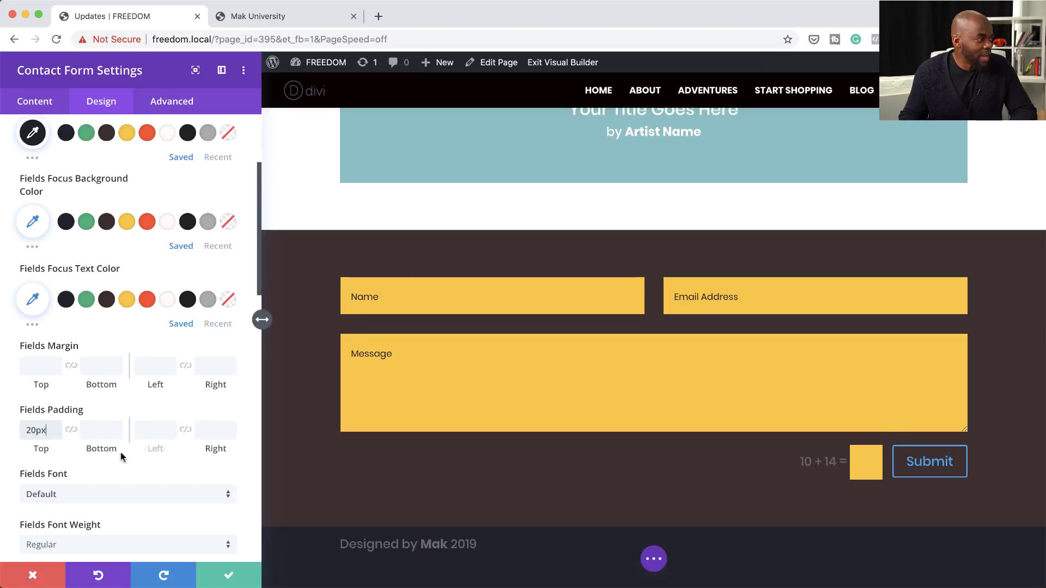
click(71, 431)
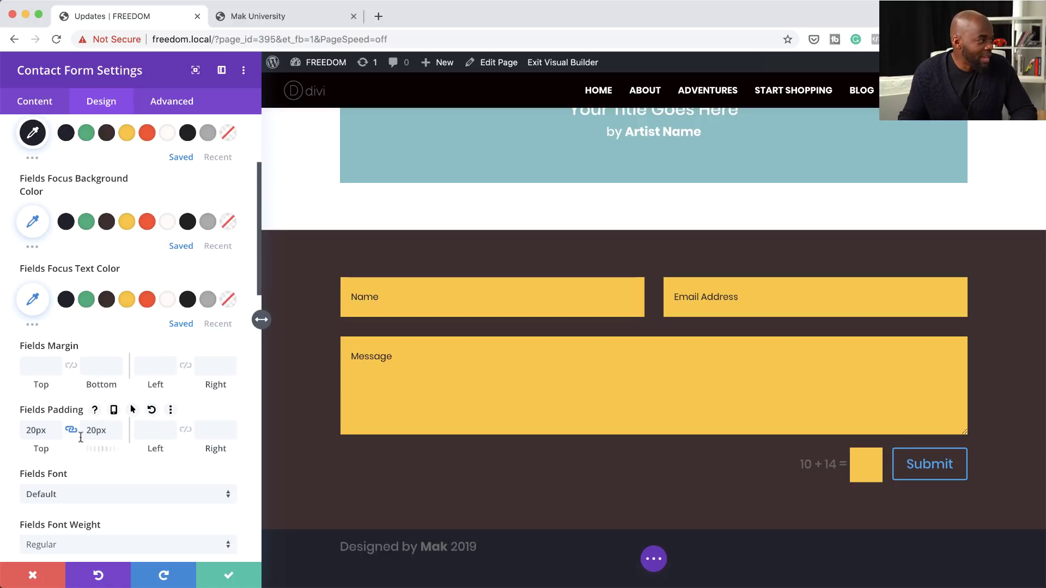
mouse_move(98, 449)
mouse_down()
mouse_move(140, 449)
mouse_move(94, 451)
mouse_up()
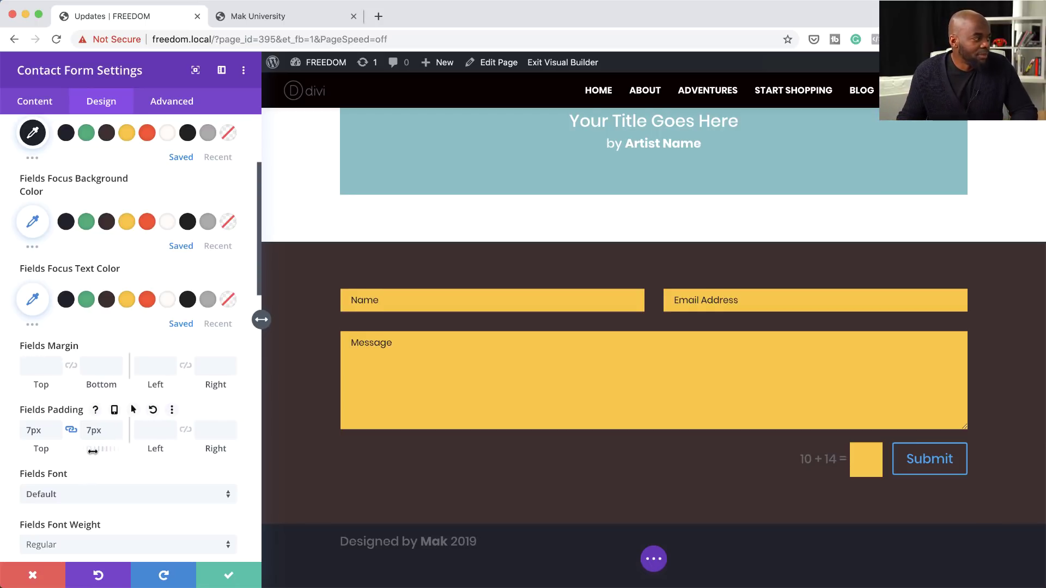
drag(93, 451, 97, 426)
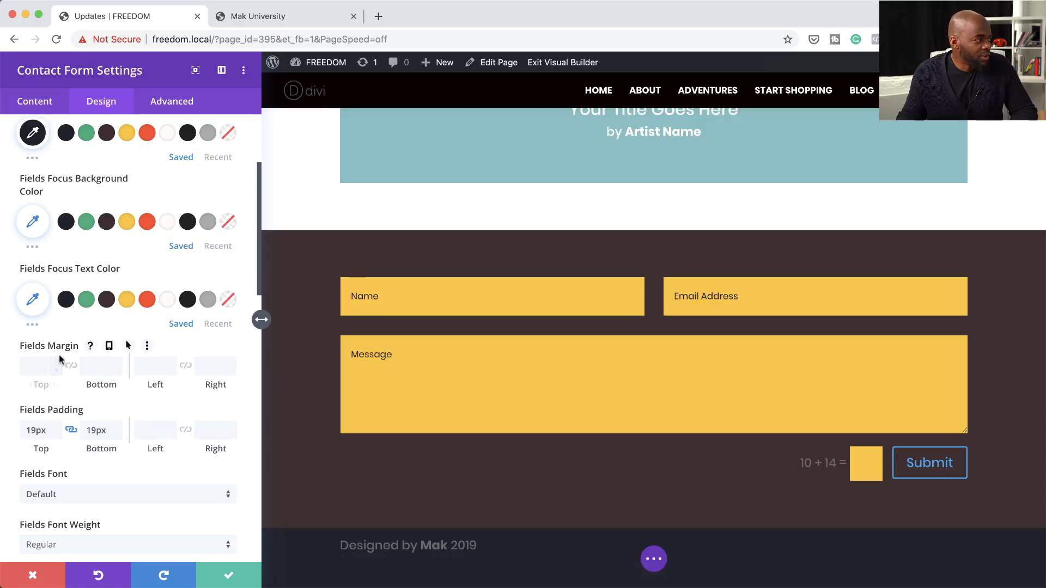
- Link the top and bottom fields margin and set both to 8px
click(72, 367)
mouse_move(41, 386)
mouse_down()
mouse_move(78, 386)
mouse_move(55, 386)
mouse_up()
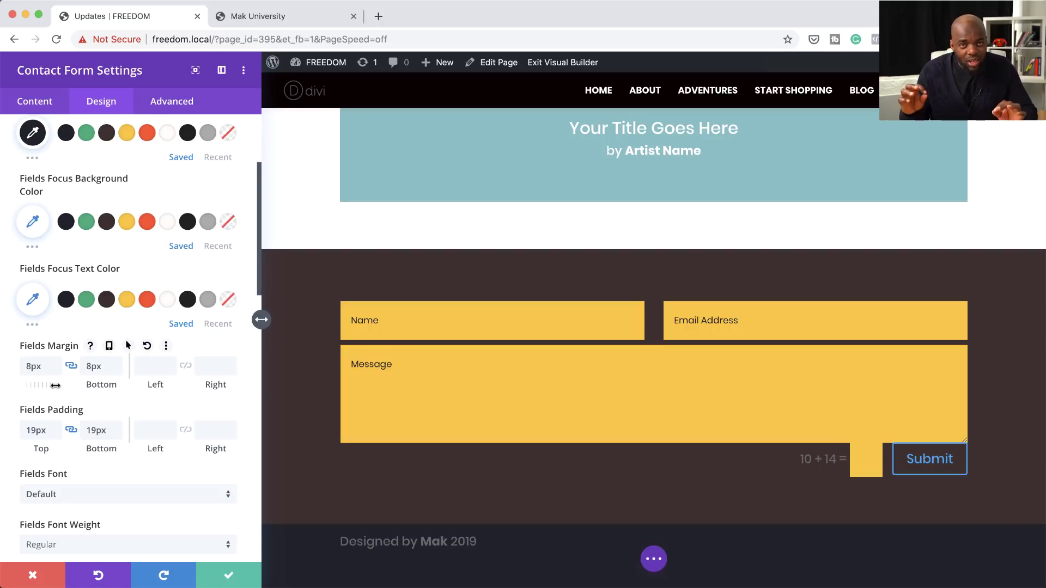
- Reduce the linked top and bottom fields margin to 7px, and discard the contact form's unsaved styling changes
drag(49, 385, 23, 388)
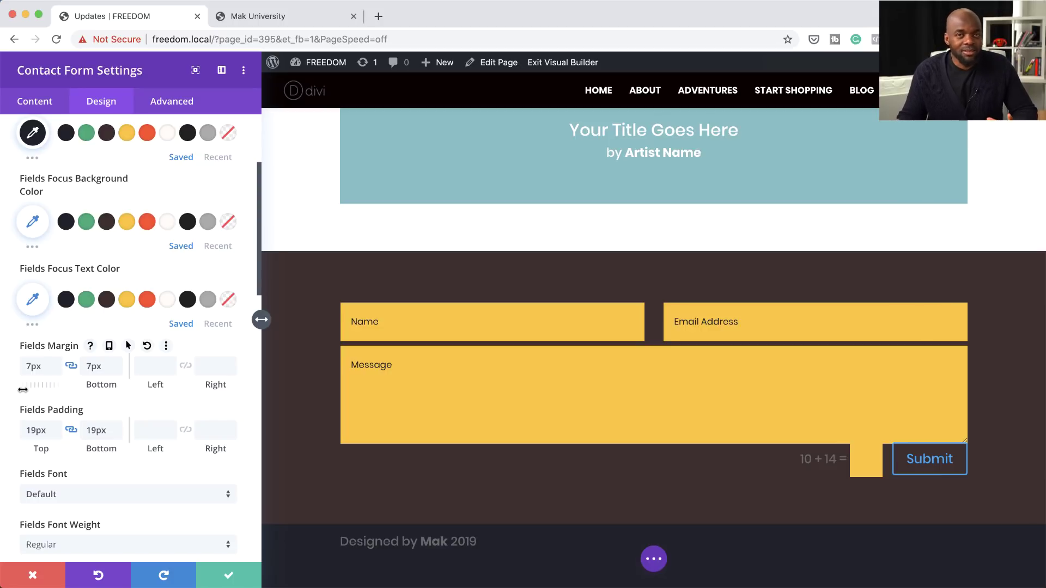
scroll(51, 435, down, 3)
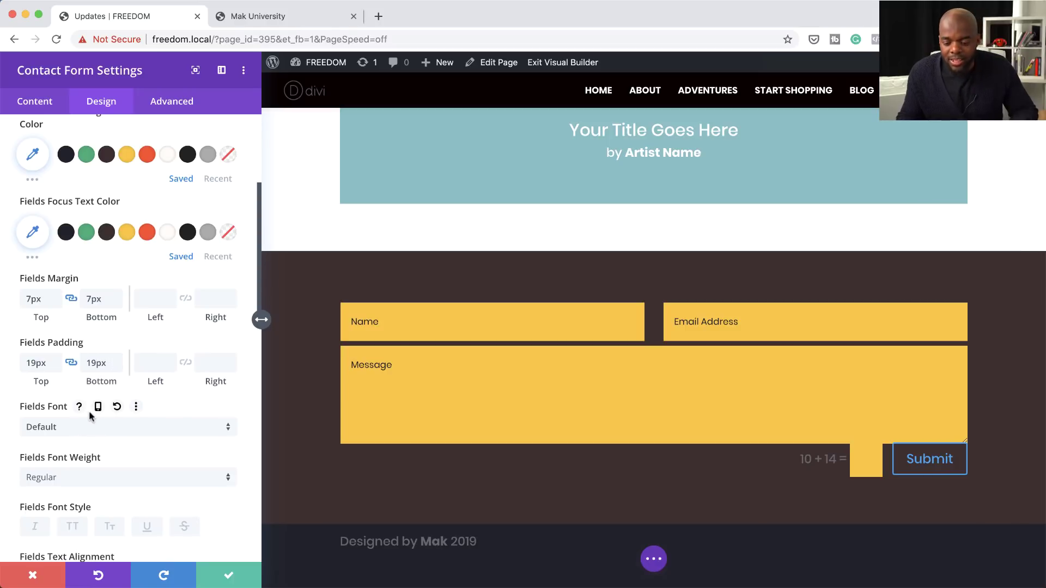
click(36, 574)
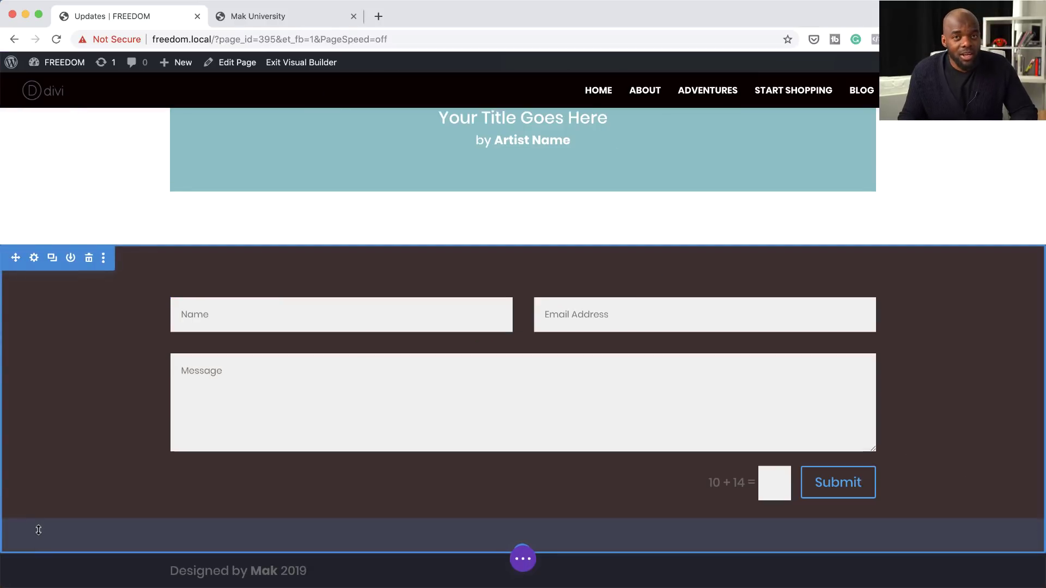
- Set the background color of the section containing the contact form to the recently used blue #1d1bb5
click(34, 259)
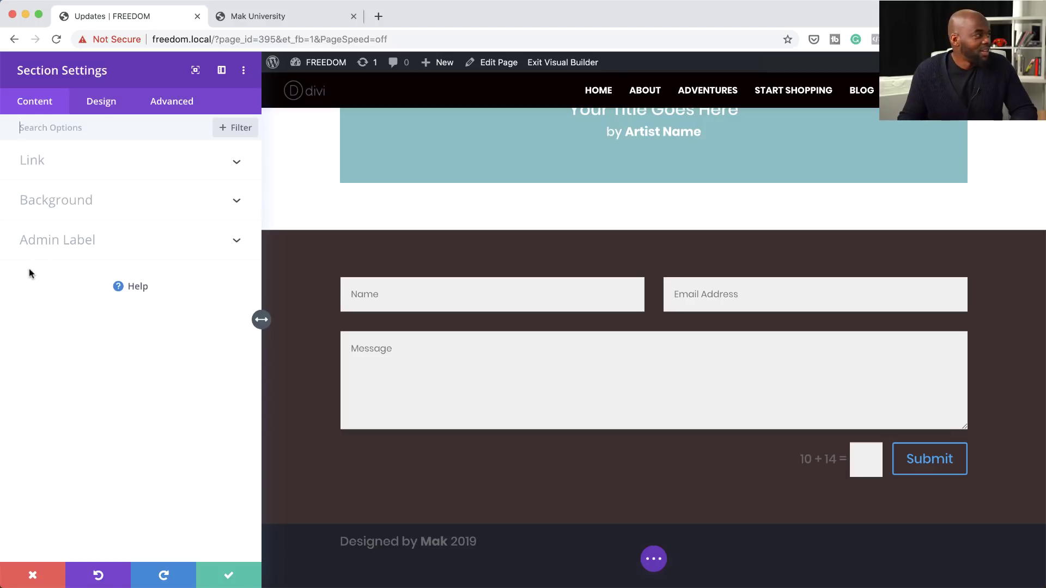
click(60, 201)
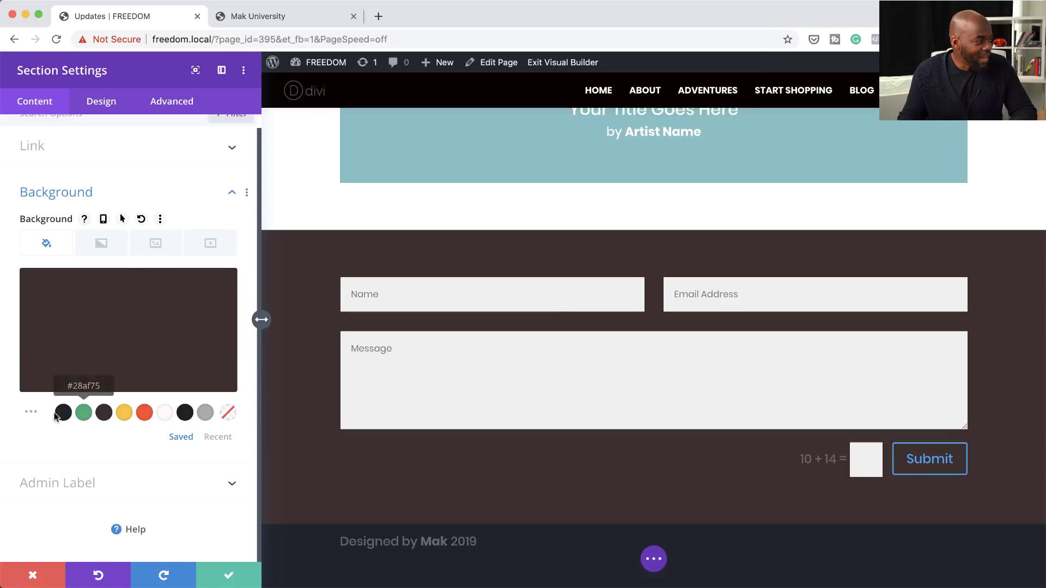
click(218, 437)
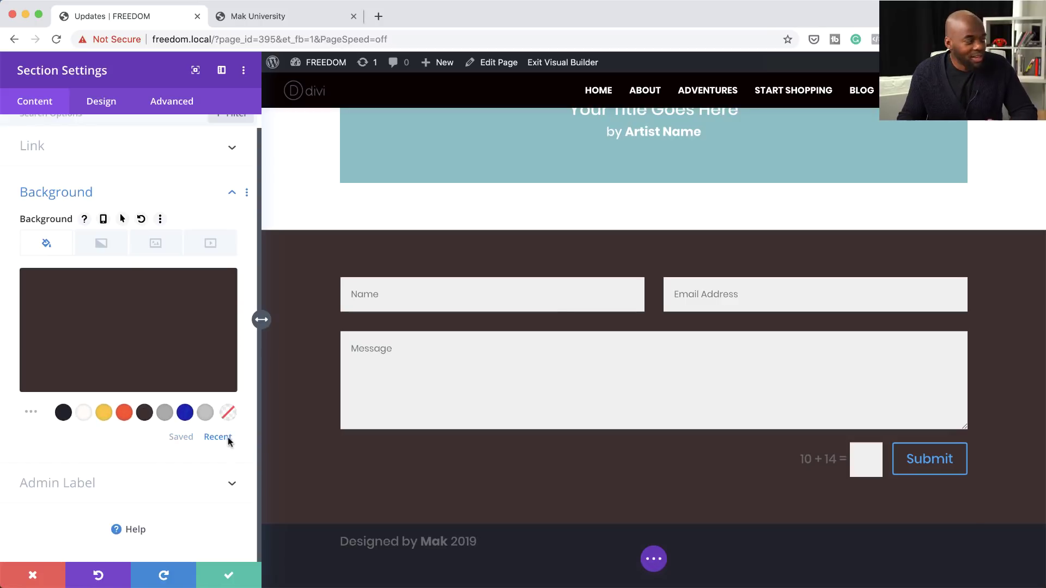
click(184, 412)
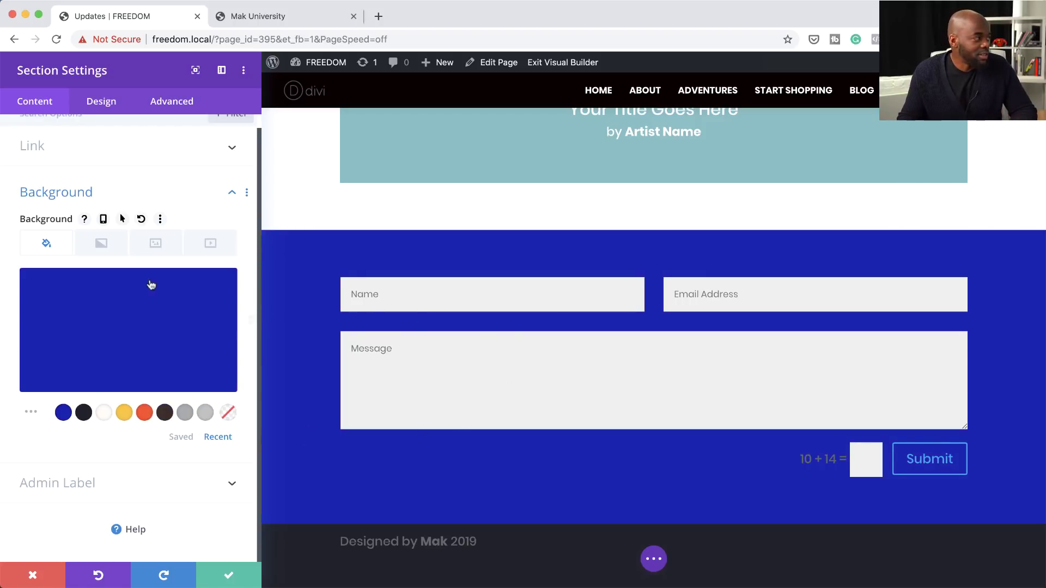
- Select the hex code #1d1bb5 in the section's background color picker and open the additional color options
click(106, 303)
drag(40, 283, 69, 282)
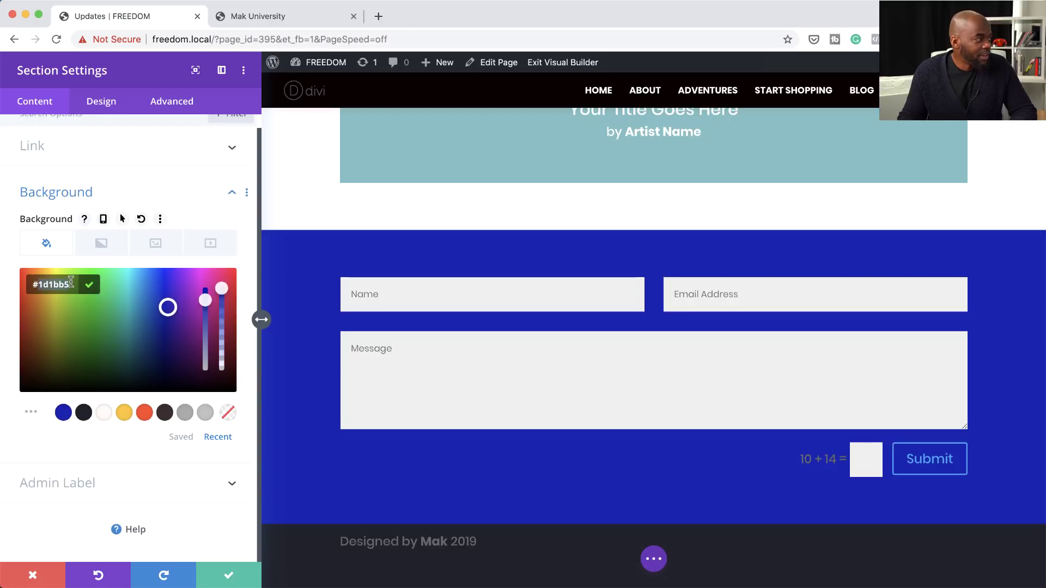
click(31, 412)
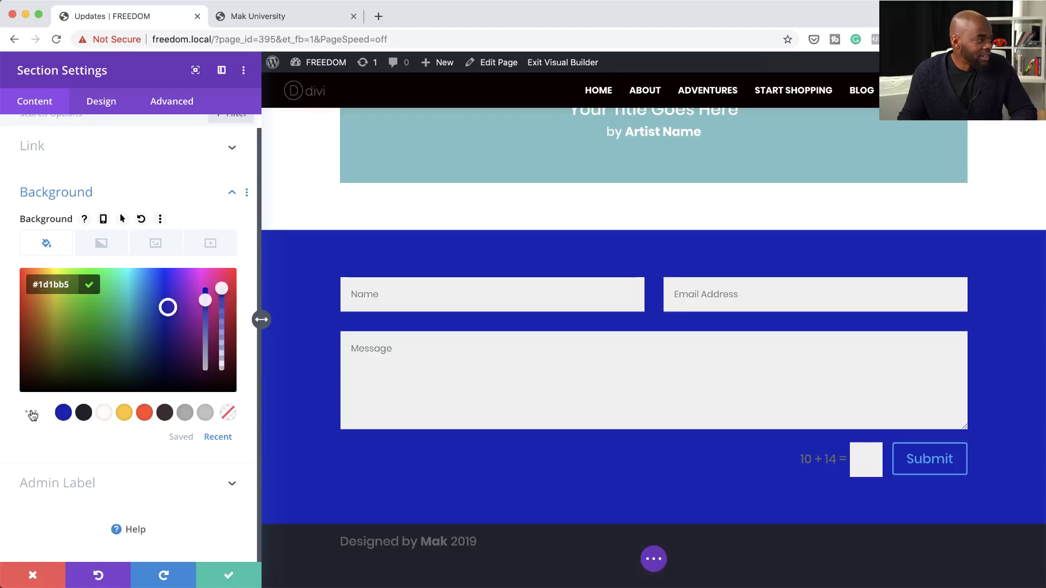